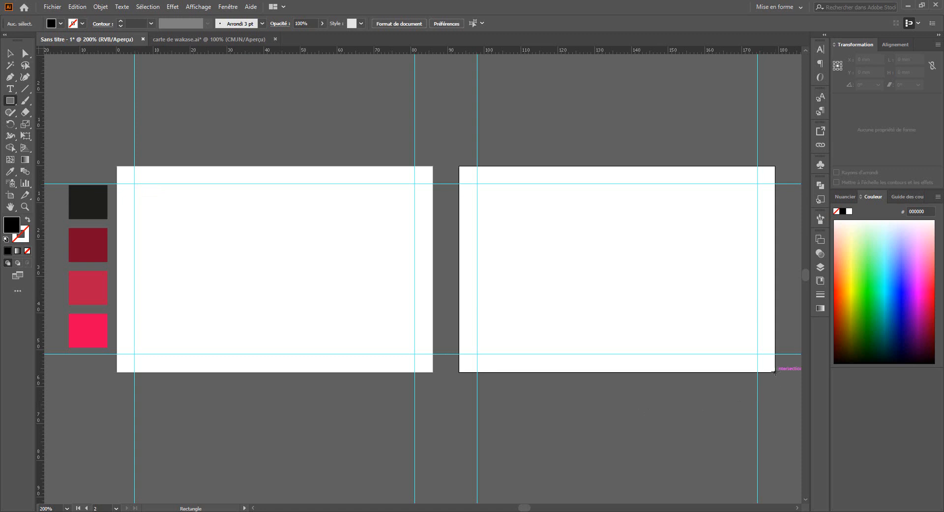
- Draw a rectangle about 86 by 18 mm across the bottom of the second artboard and fill it with the near-black palette colour
{"action": "left_click_drag", "start_coordinate": [775, 372], "coordinate": [459, 305]}
{"action": "left_click", "coordinate": [9, 171]}
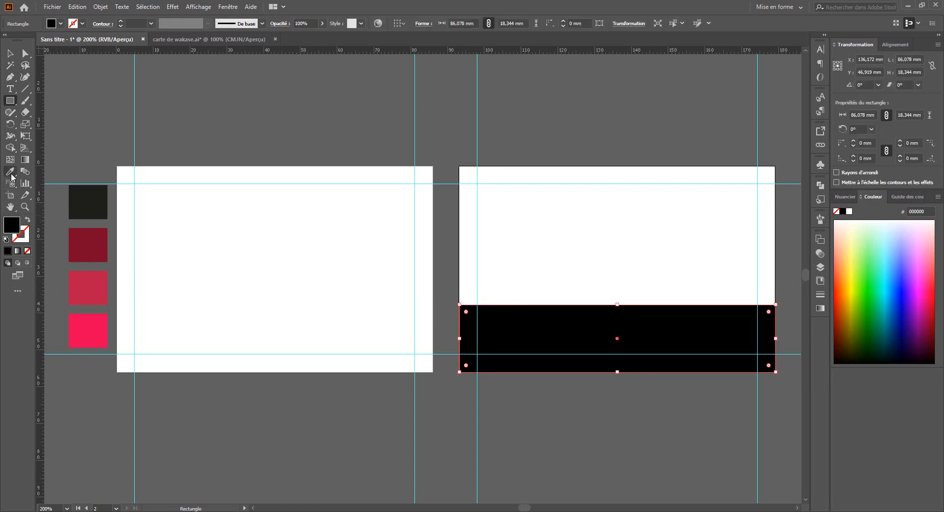
{"action": "left_click", "coordinate": [92, 209]}
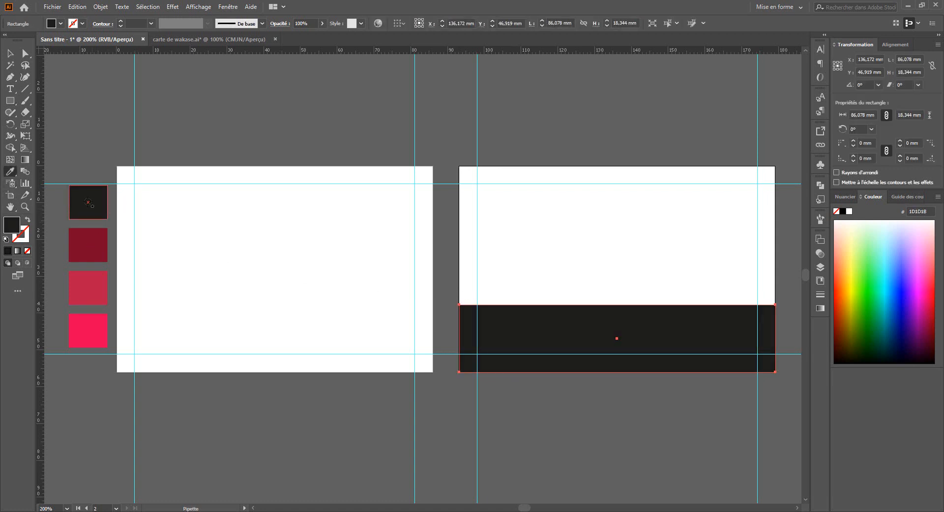
{"action": "key", "text": "v"}
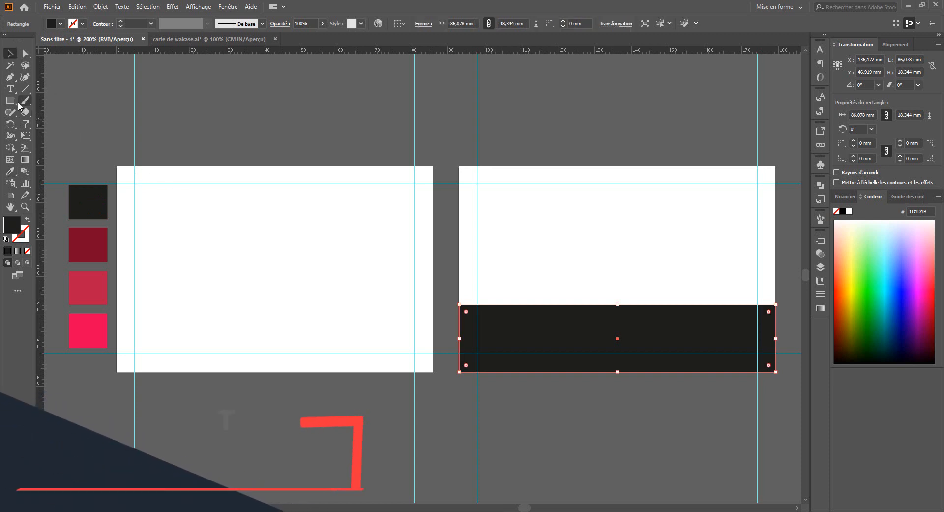
- Draw a fully rounded horizontal bar about 65 by 8 mm, overhanging the left edge of the second artboard
{"action": "left_click", "coordinate": [11, 101]}
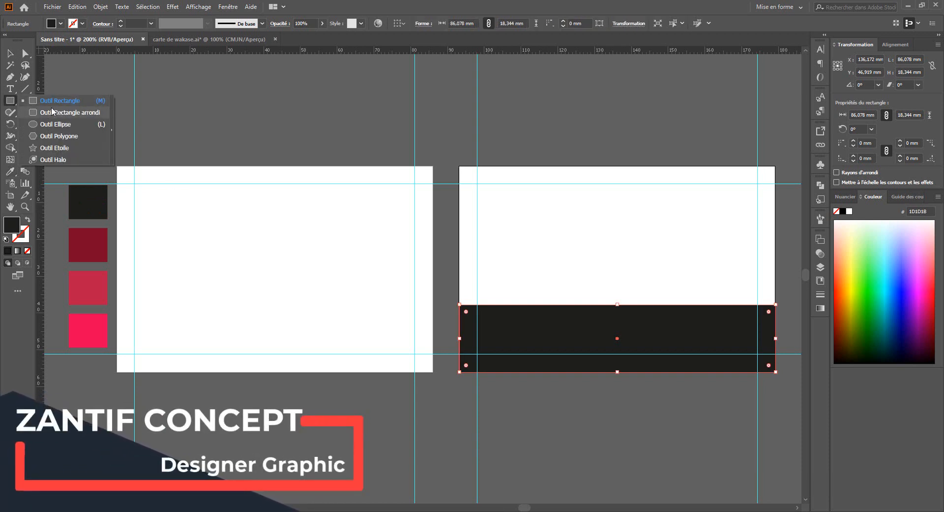
{"action": "left_click", "coordinate": [52, 112]}
{"action": "left_click_drag", "start_coordinate": [676, 213], "coordinate": [436, 241]}
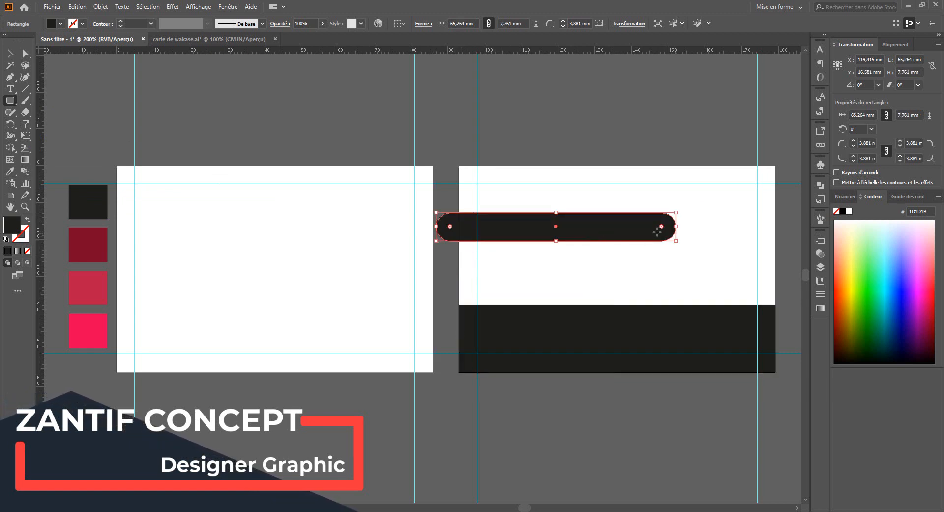
{"action": "key", "text": "v"}
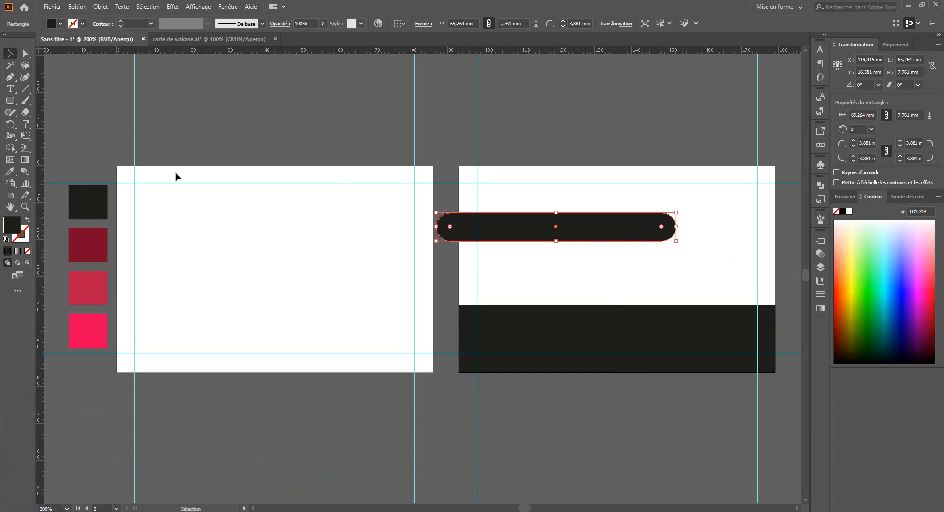
- Centre the rounded bar on the dark rectangle's upper edge and stretch its left end to make it about 68 mm wide
{"action": "left_click_drag", "start_coordinate": [607, 238], "coordinate": [626, 313]}
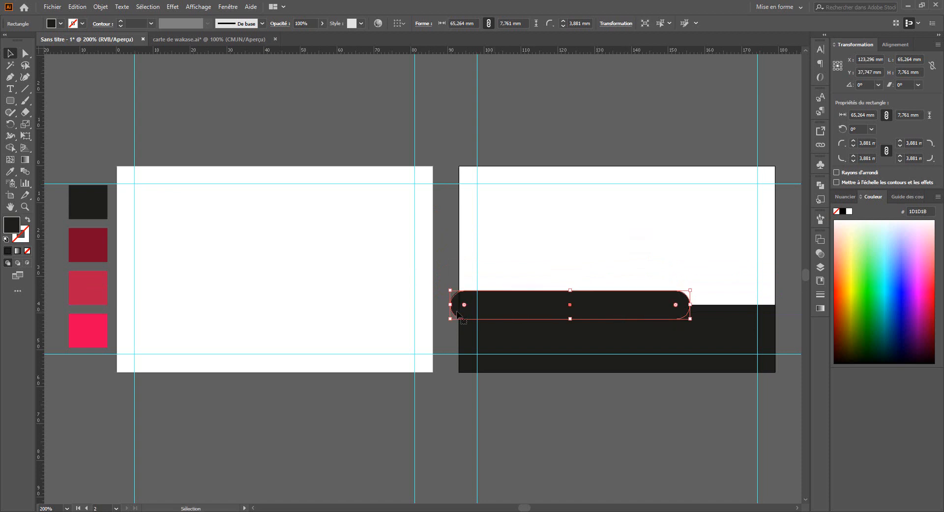
{"action": "left_click_drag", "start_coordinate": [446, 306], "coordinate": [436, 305]}
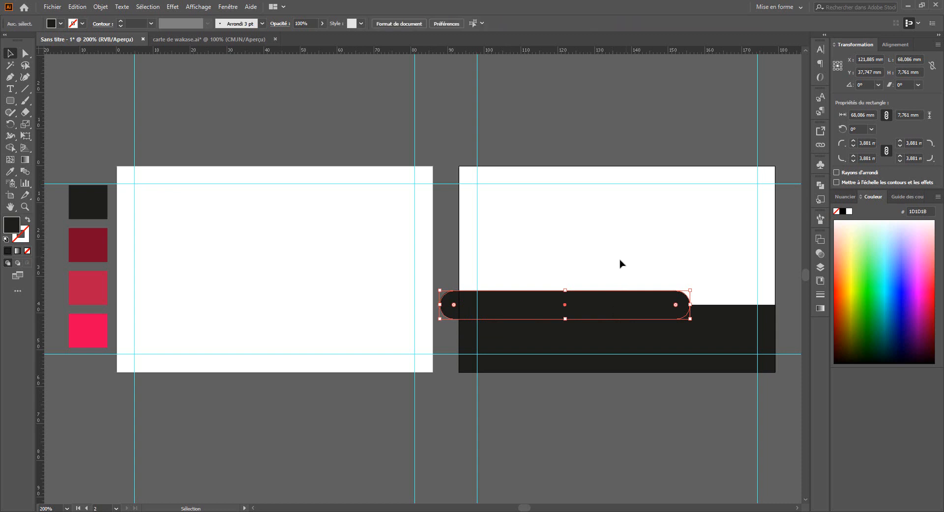
{"action": "left_click", "coordinate": [622, 263]}
- Fill the rounded bar with the dark red sampled from the palette squares
{"action": "left_click", "coordinate": [620, 305]}
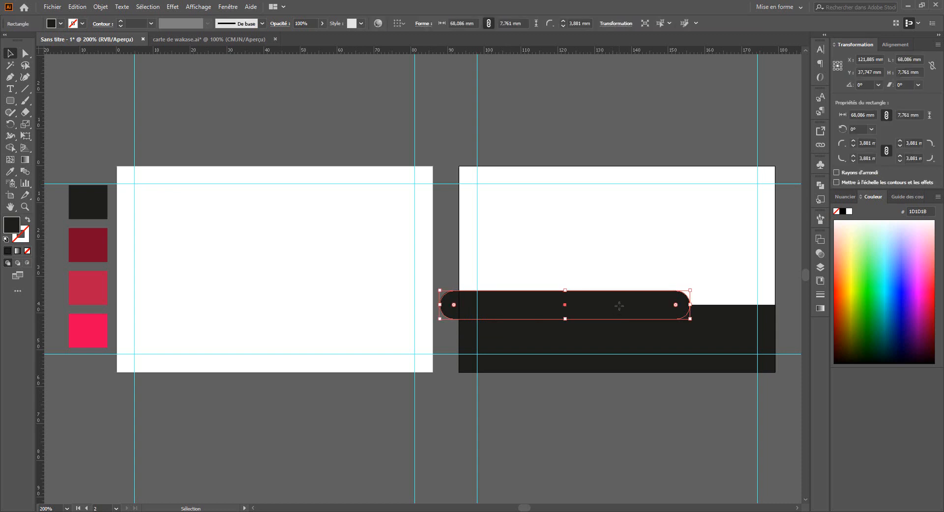
{"action": "left_click", "coordinate": [10, 174]}
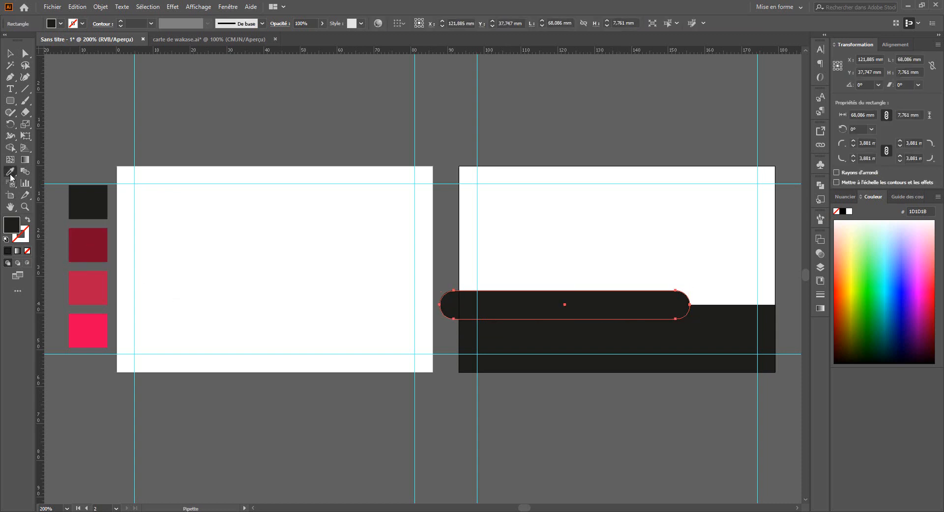
{"action": "left_click", "coordinate": [89, 245]}
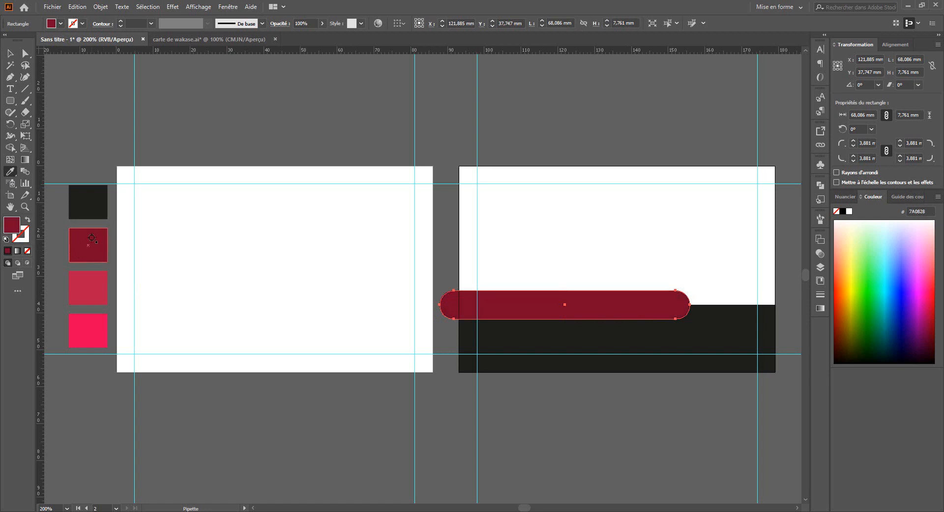
{"action": "left_click", "coordinate": [10, 53]}
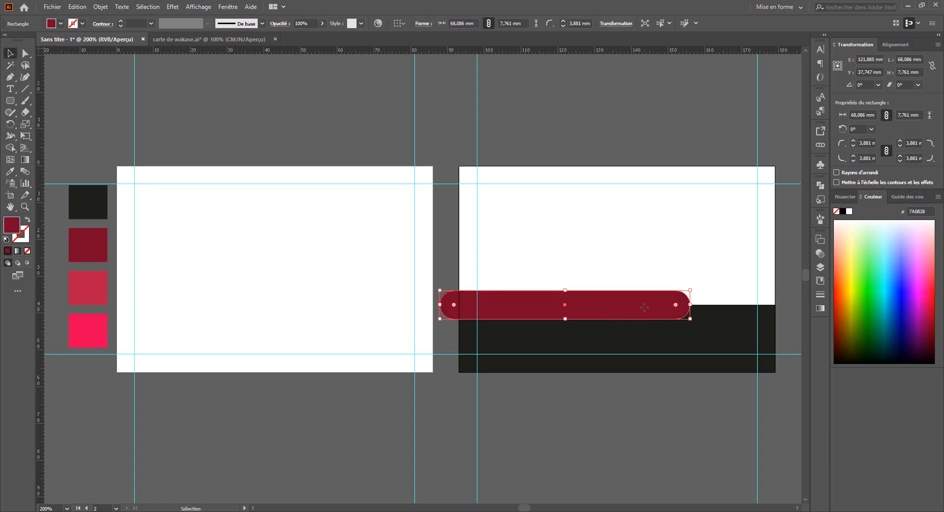
- Duplicate the dark red bar slightly to the left and fill the copy with the medium red palette colour
{"action": "left_click_drag", "start_coordinate": [644, 307], "coordinate": [642, 310]}
{"action": "left_click", "coordinate": [10, 171]}
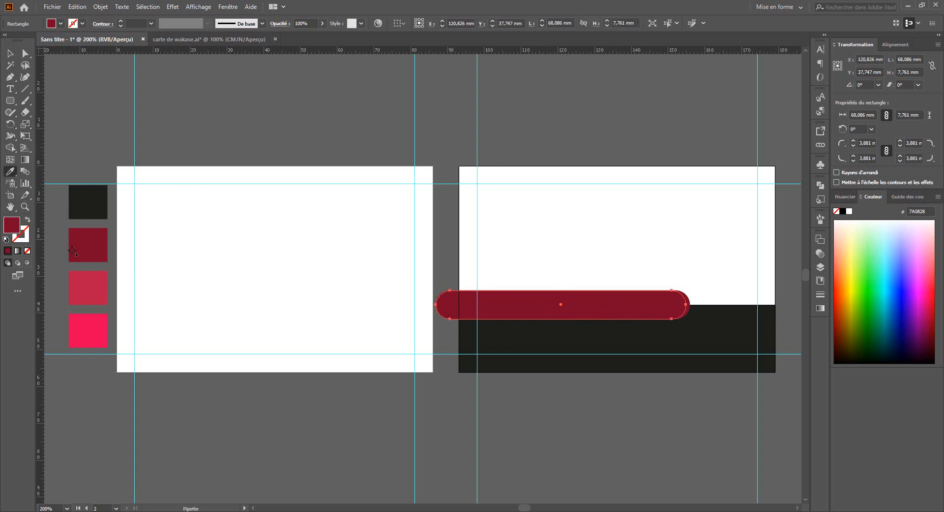
{"action": "left_click", "coordinate": [90, 281]}
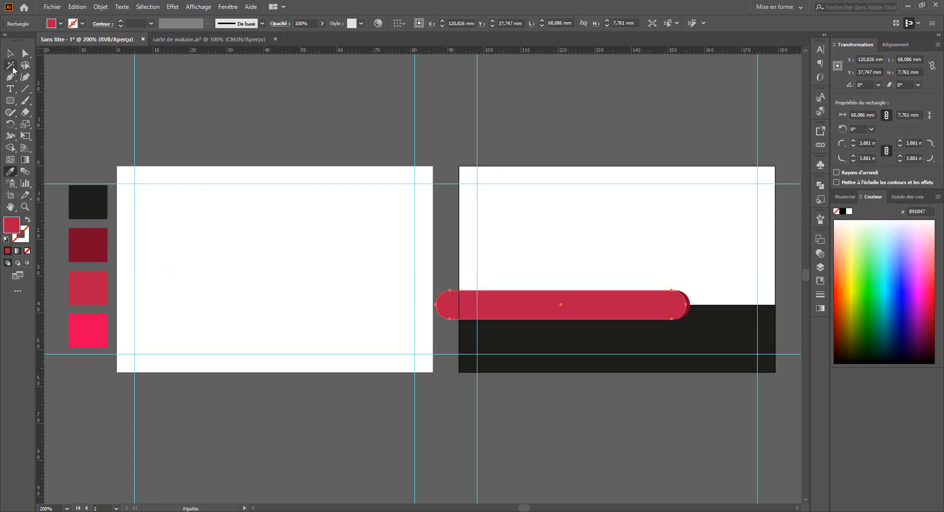
{"action": "left_click", "coordinate": [10, 54]}
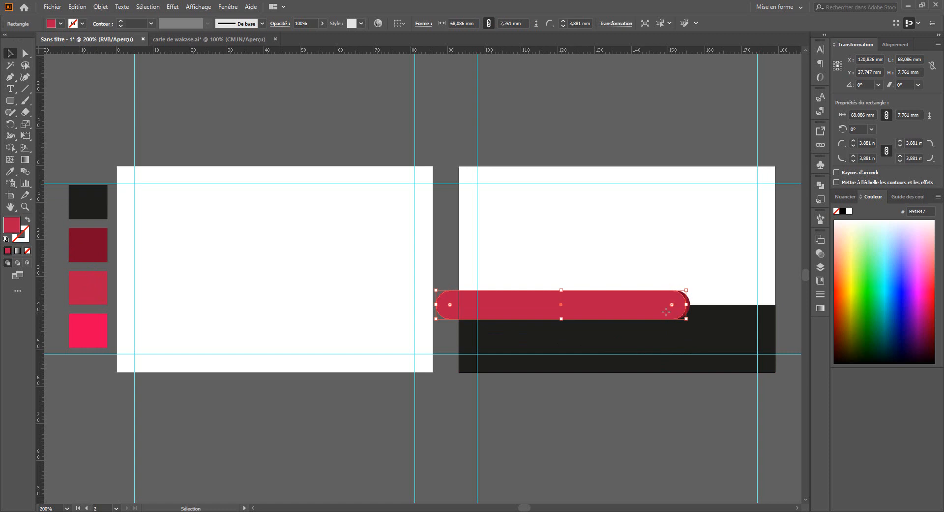
- Duplicate the medium red bar slightly to the left and fill the copy with the bright pink palette colour
{"action": "left_click_drag", "start_coordinate": [666, 312], "coordinate": [662, 315]}
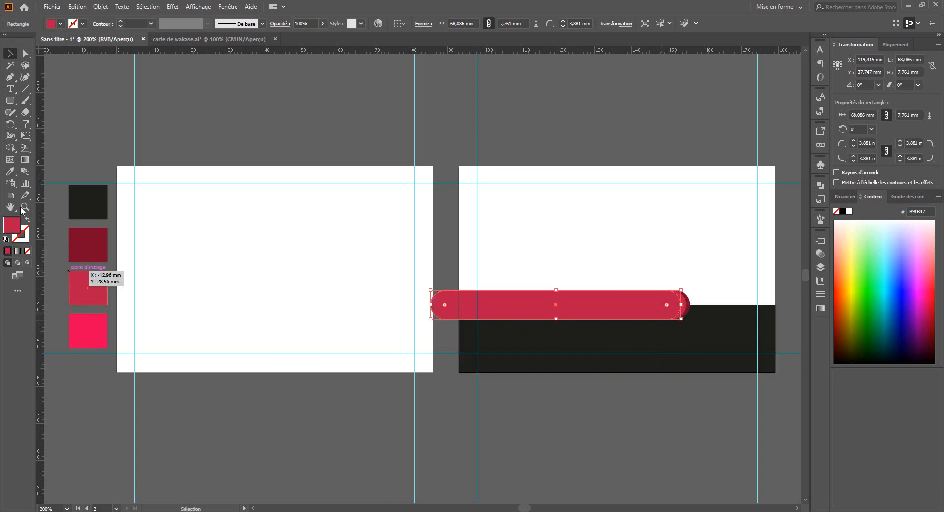
{"action": "left_click", "coordinate": [16, 173]}
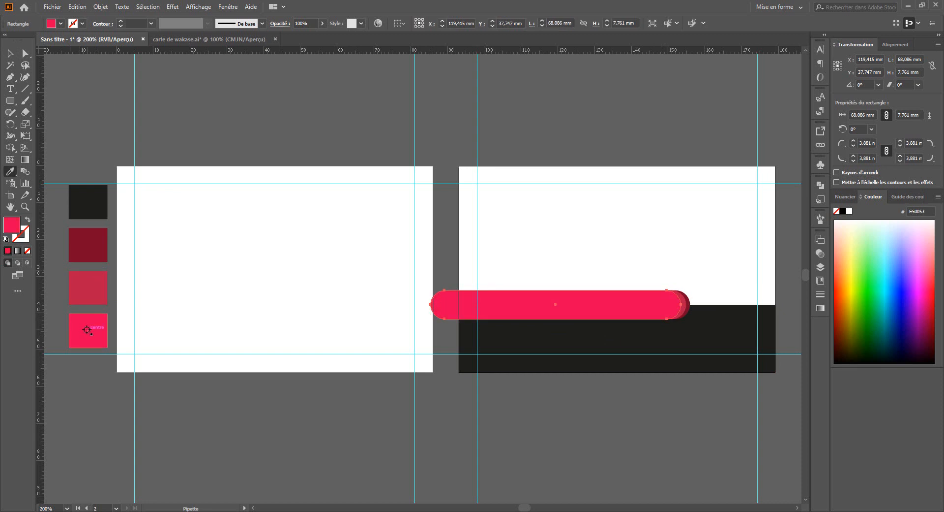
{"action": "left_click", "coordinate": [10, 54]}
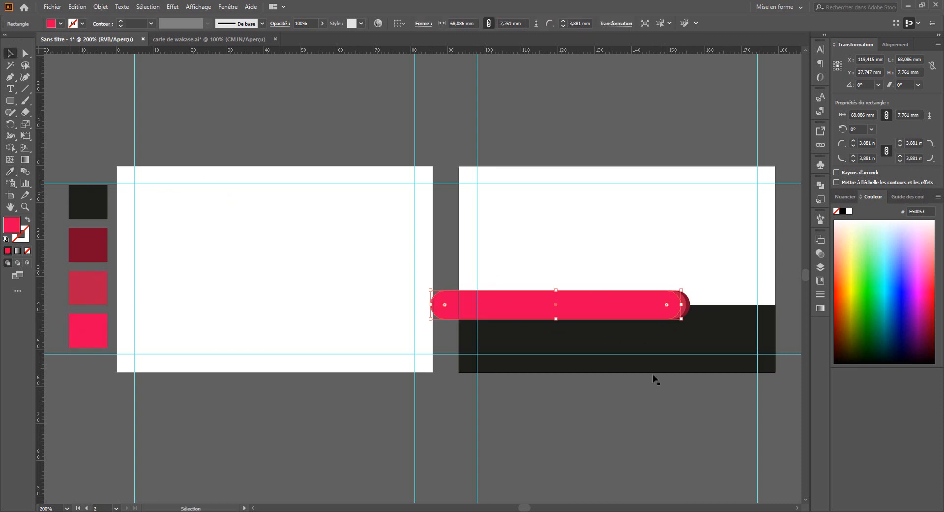
{"action": "left_click", "coordinate": [650, 424]}
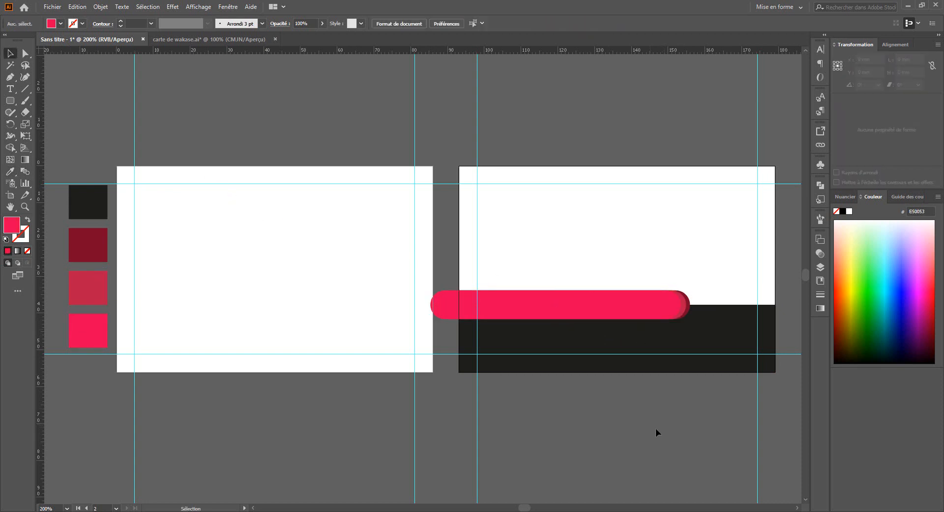
- Nudge the medium red and bright pink bars left together to expose more of the dark red bar's rounded end
{"action": "scroll", "coordinate": [669, 384], "scroll_direction": "up", "scroll_amount": 2}
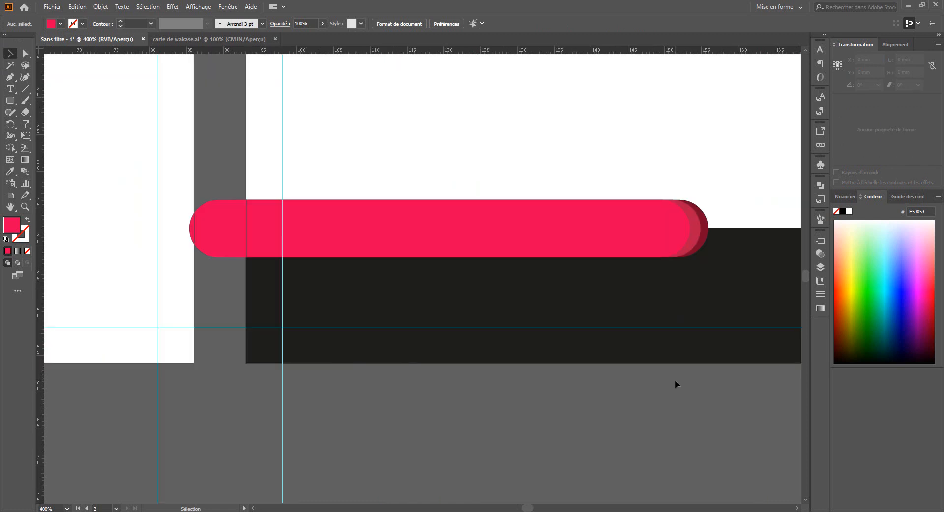
{"action": "key", "text": "space"}
{"action": "left_click_drag", "start_coordinate": [668, 342], "coordinate": [571, 343]}
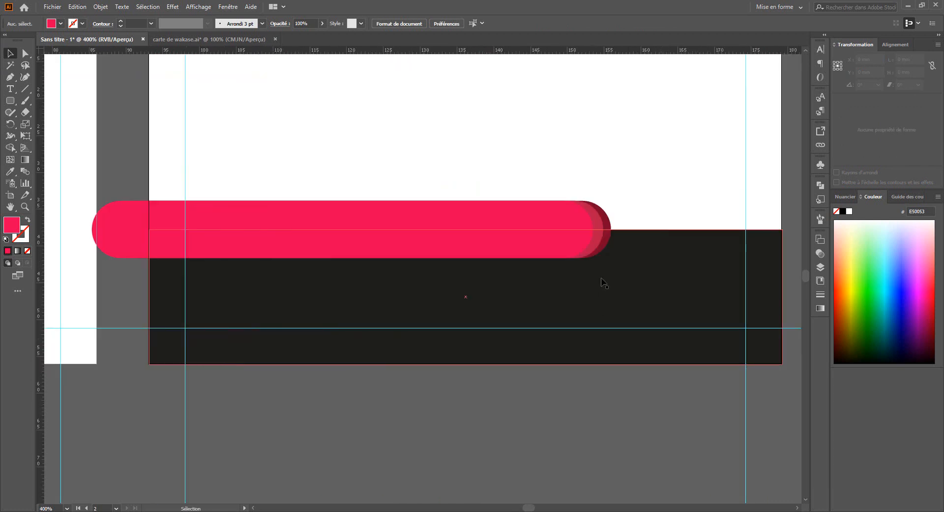
{"action": "left_click", "coordinate": [594, 247]}
{"action": "left_click", "coordinate": [203, 348], "text": "shift"}
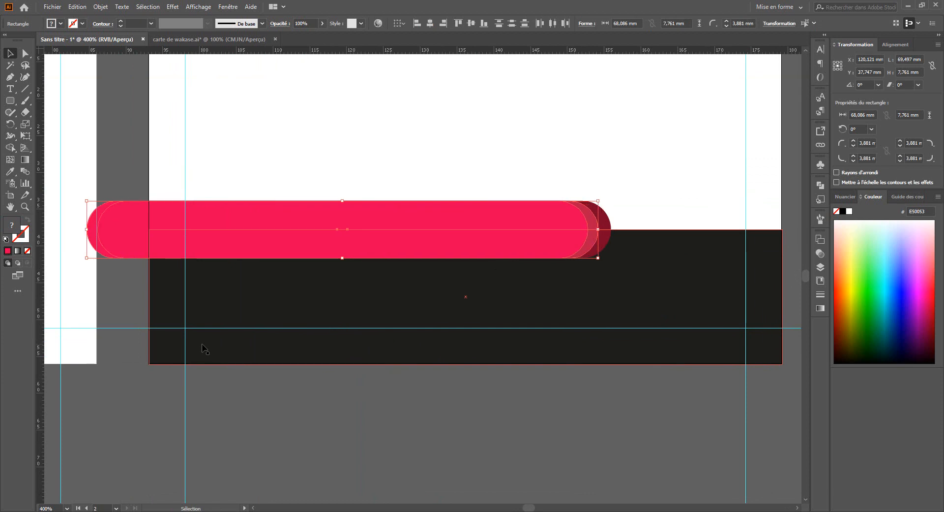
{"action": "key", "text": "Left"}
{"action": "key", "text": "Left"}
{"action": "key", "text": "Left"}
{"action": "key", "text": "Left"}
{"action": "key", "text": "Left"}
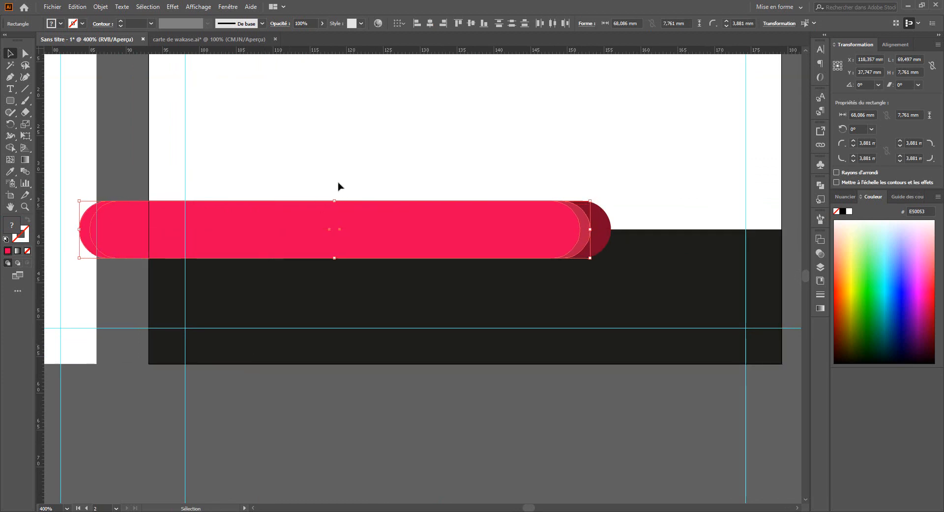
- Nudge only the bright pink bar further left to widen the visible medium red band at the rounded end
{"action": "left_click", "coordinate": [412, 226]}
{"action": "key", "text": "Left"}
{"action": "key", "text": "Left"}
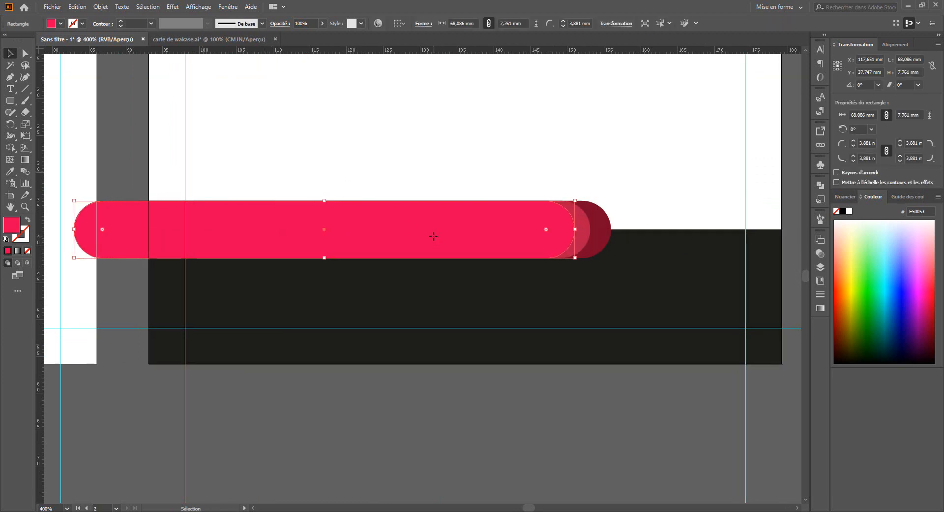
{"action": "key", "text": "Left"}
{"action": "key", "text": "Left"}
{"action": "key", "text": "Left"}
{"action": "key", "text": "Left"}
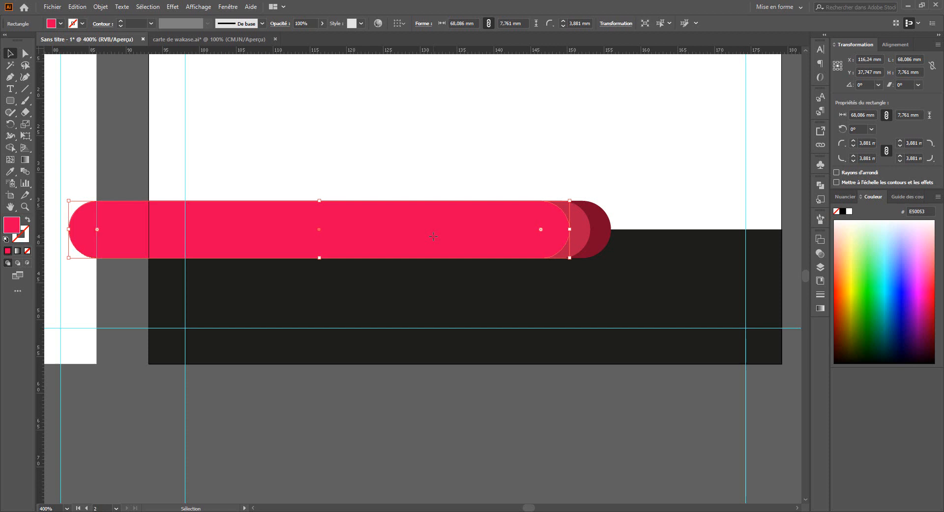
{"action": "left_click", "coordinate": [650, 186]}
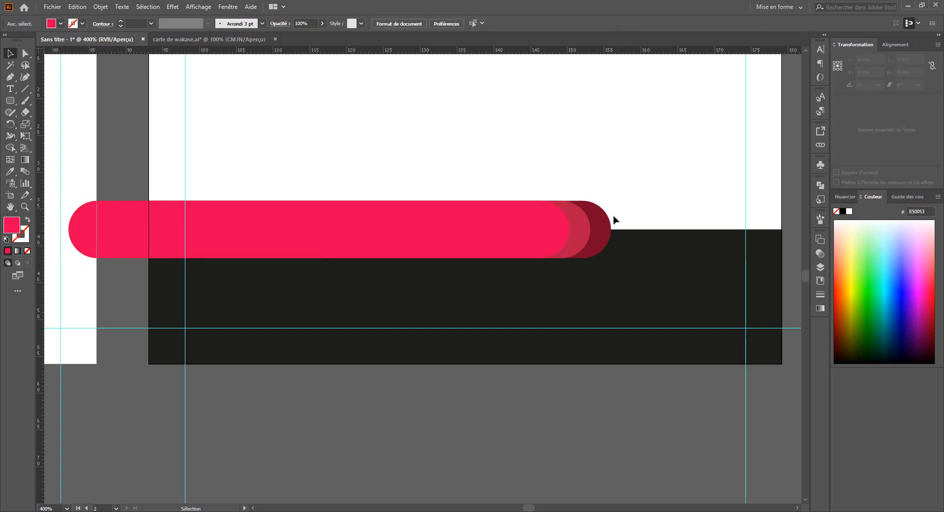
- Draw a rectangle about 90 by 58 mm covering the whole second artboard with a small margin beyond its edges
{"action": "scroll", "coordinate": [370, 287], "scroll_direction": "down", "scroll_amount": 1}
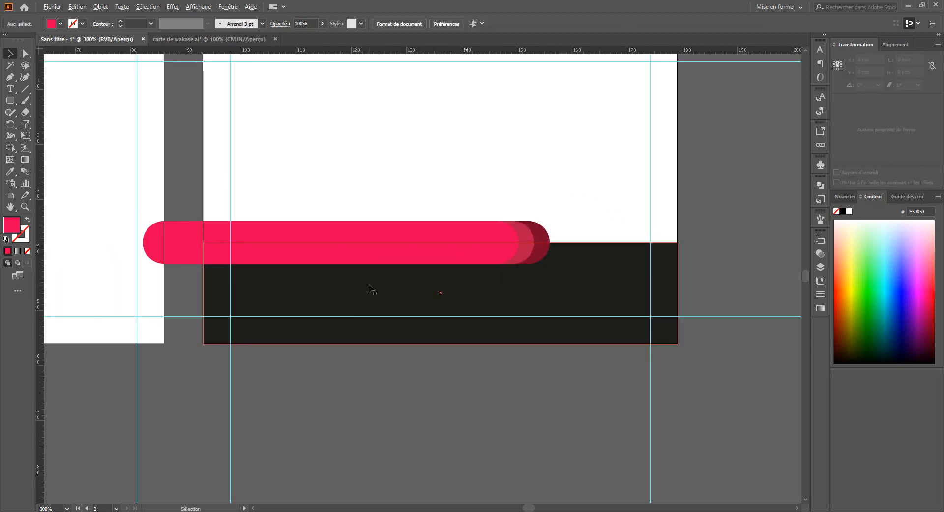
{"action": "scroll", "coordinate": [393, 274], "scroll_direction": "down", "scroll_amount": 1}
{"action": "left_click_drag", "start_coordinate": [409, 249], "coordinate": [475, 256]}
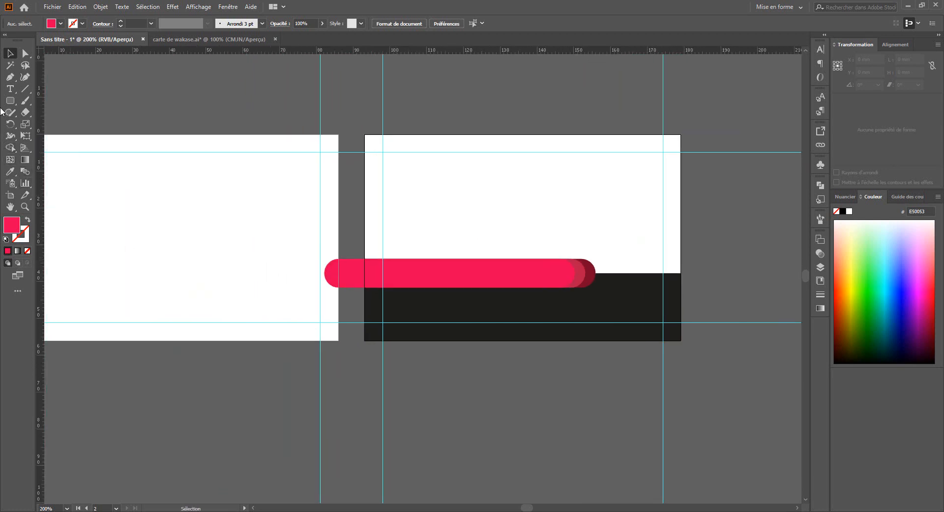
{"action": "left_click", "coordinate": [17, 102]}
{"action": "left_click", "coordinate": [59, 100]}
{"action": "left_click_drag", "start_coordinate": [356, 133], "coordinate": [686, 344]}
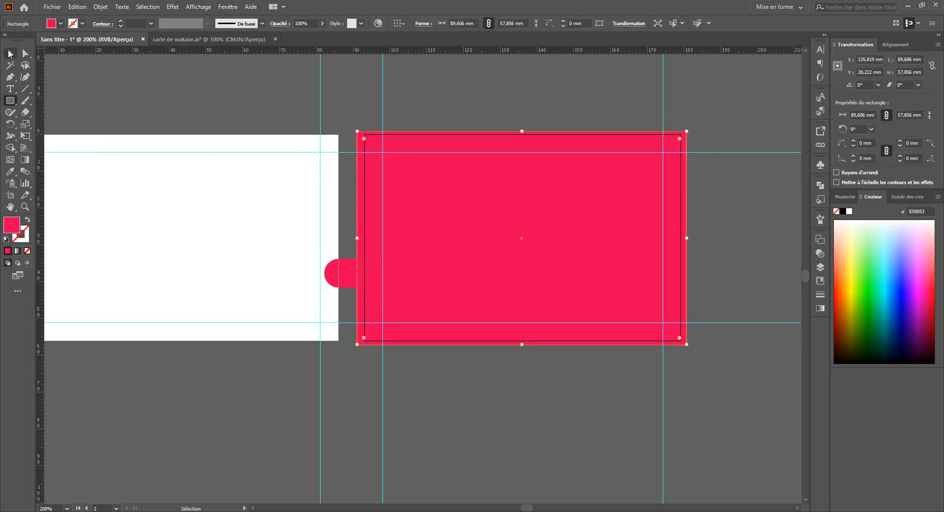
{"action": "left_click", "coordinate": [10, 53]}
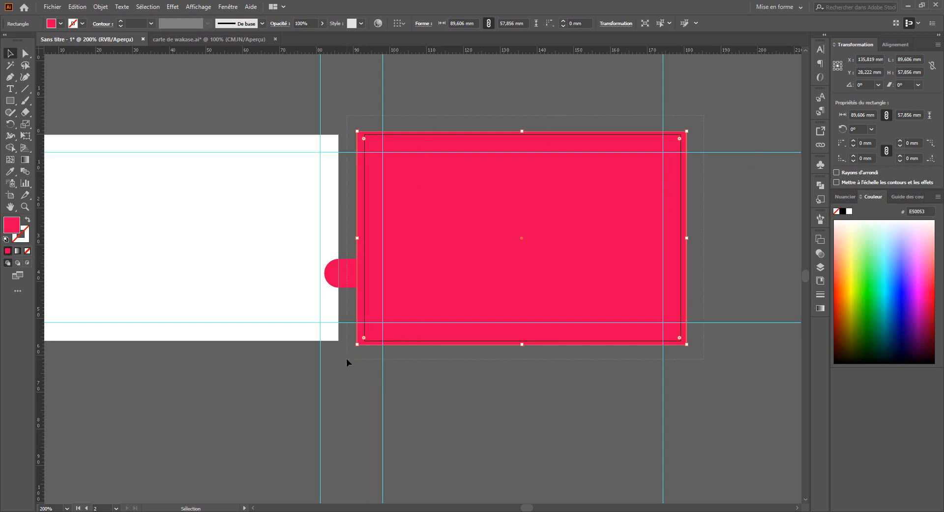
- Select the covering rectangle with the dark rectangle and three bars, and create a clipping mask from them
{"action": "left_click_drag", "start_coordinate": [346, 358], "coordinate": [426, 257]}
{"action": "right_click", "coordinate": [426, 257]}
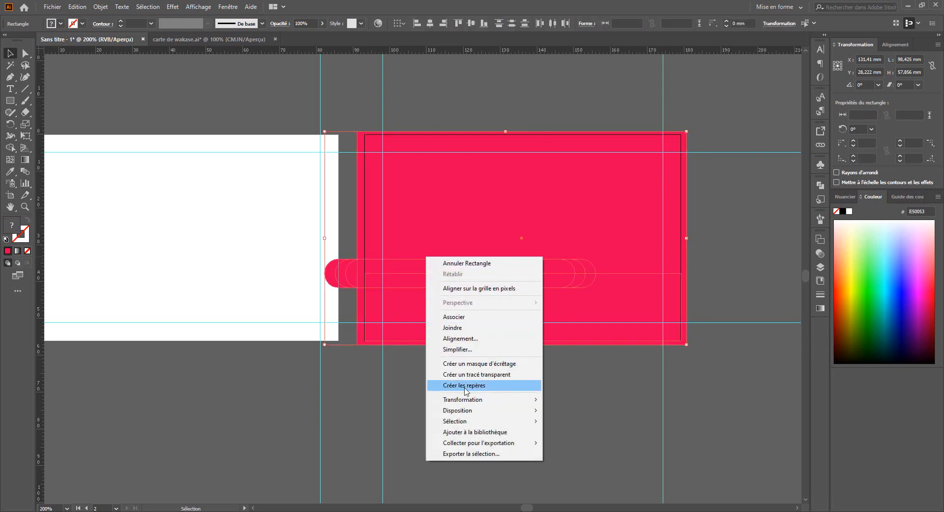
{"action": "left_click", "coordinate": [468, 365]}
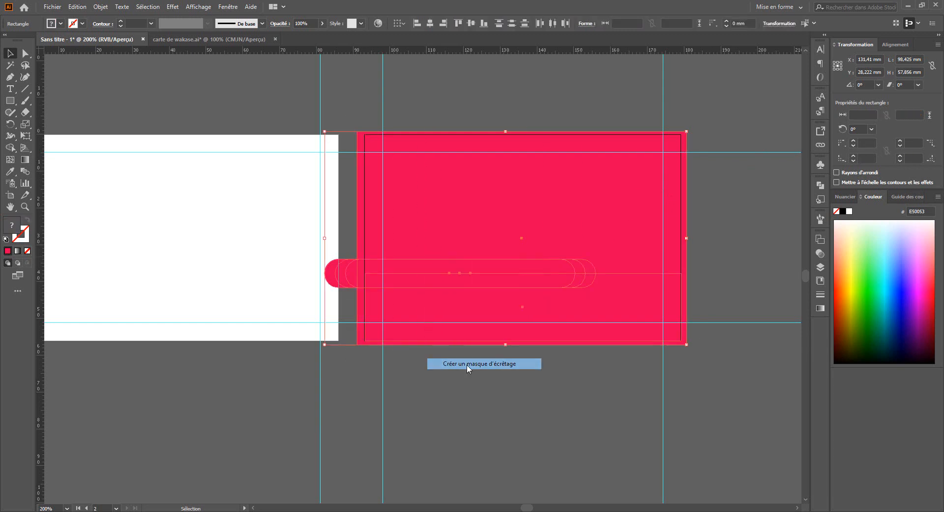
{"action": "left_click", "coordinate": [479, 403]}
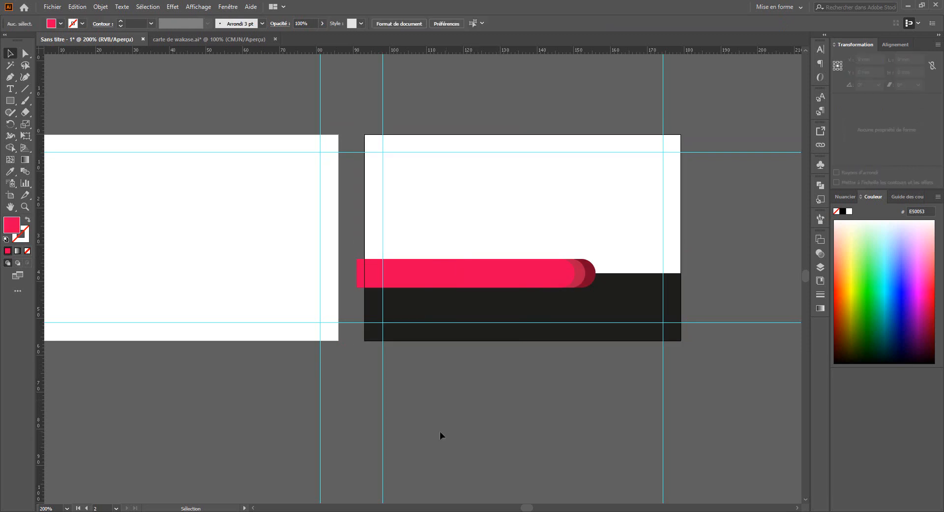
- Draw a rectangle about 42 by 56 mm over the first artboard's right half and fill it with the near-black swatch colour
{"action": "left_click_drag", "start_coordinate": [348, 378], "coordinate": [492, 361]}
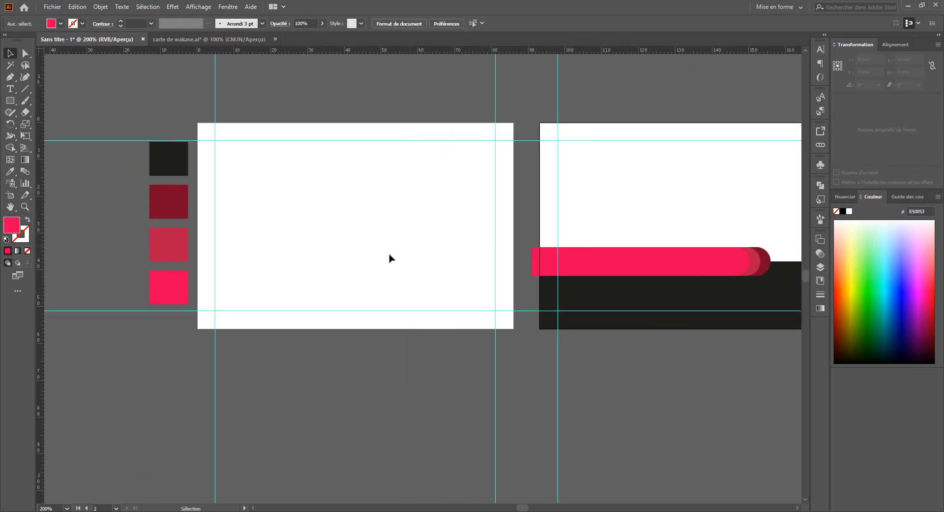
{"action": "left_click", "coordinate": [10, 100]}
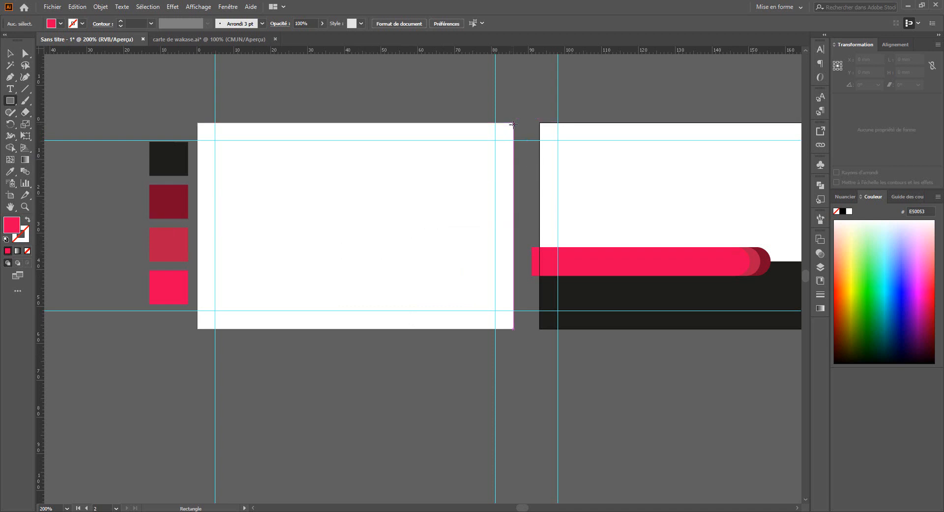
{"action": "left_click_drag", "start_coordinate": [513, 124], "coordinate": [359, 328]}
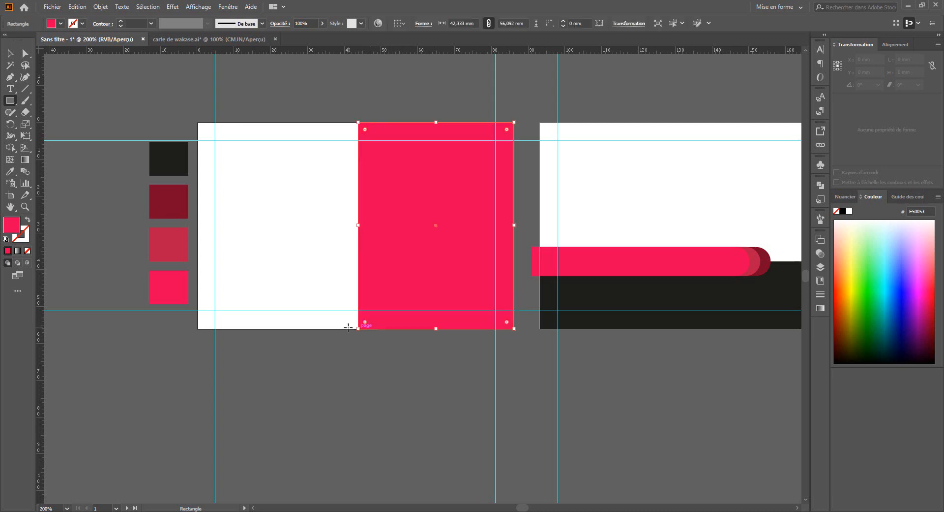
{"action": "left_click", "coordinate": [10, 172]}
{"action": "left_click", "coordinate": [162, 169]}
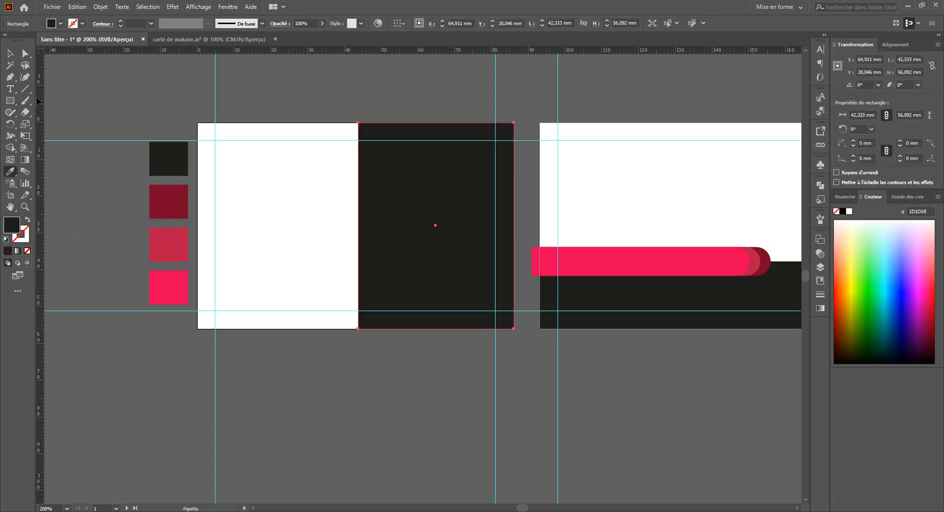
{"action": "left_click", "coordinate": [9, 53]}
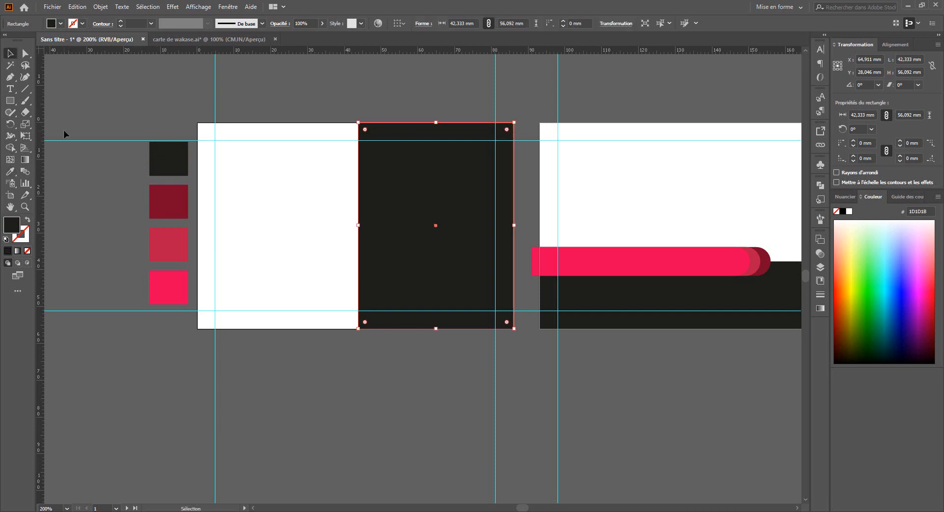
- Draw a vertical rounded rectangle about 6.7 by 53.6 mm on the first artboard and fill it with the dark red swatch colour
{"action": "left_click", "coordinate": [9, 100]}
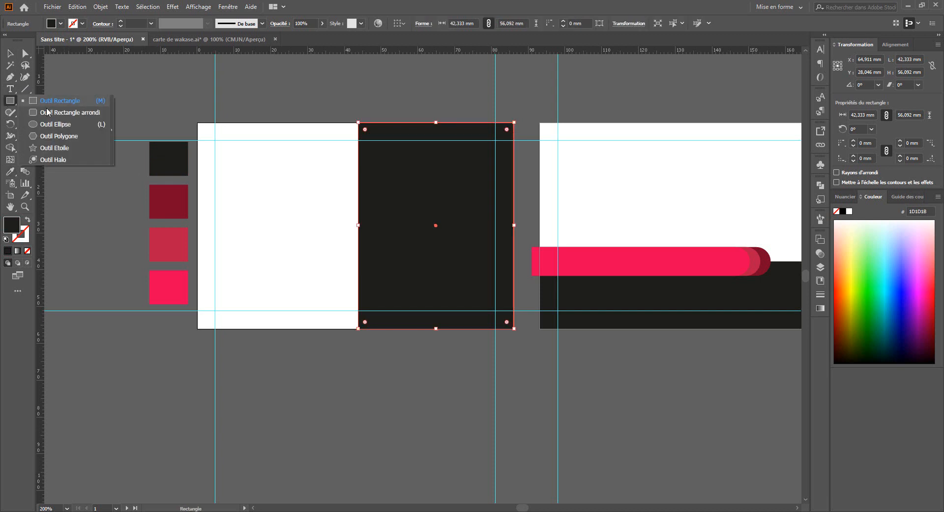
{"action": "left_click", "coordinate": [50, 114]}
{"action": "left_click_drag", "start_coordinate": [337, 172], "coordinate": [313, 369]}
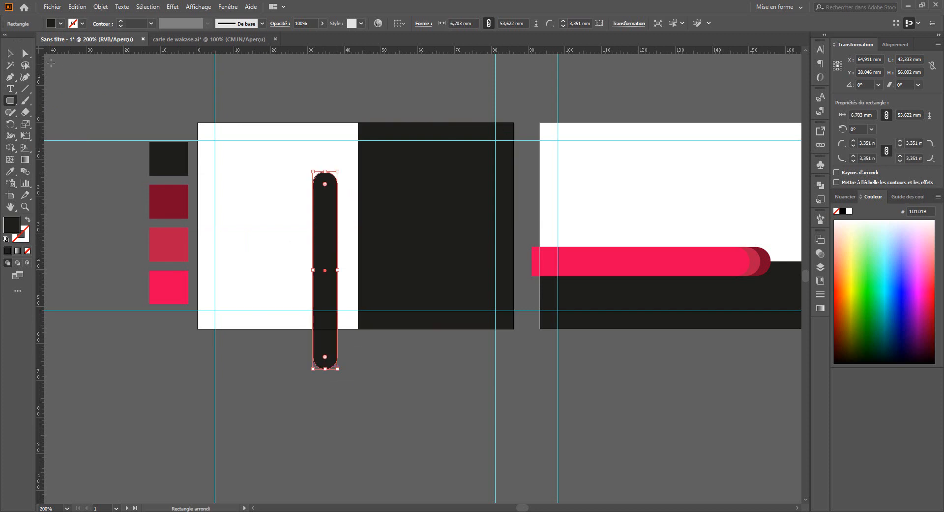
{"action": "left_click", "coordinate": [10, 171]}
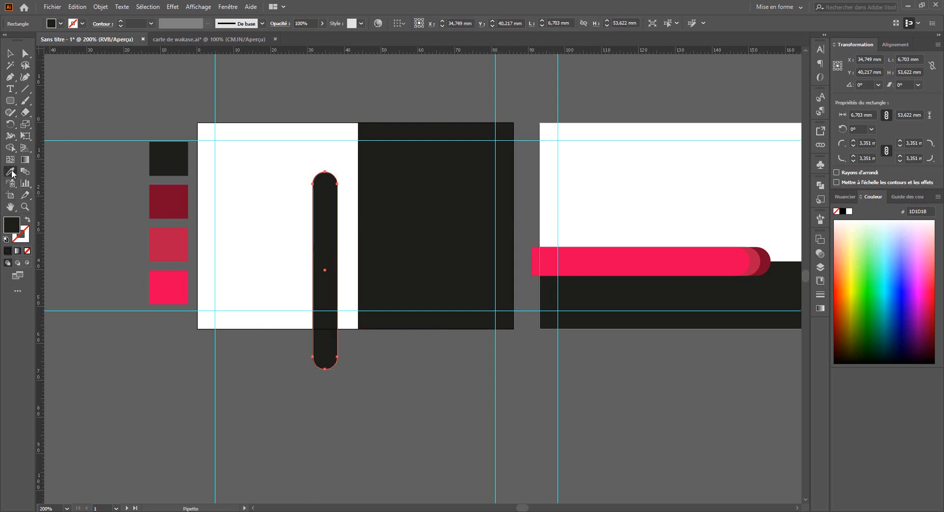
{"action": "left_click", "coordinate": [169, 201]}
{"action": "left_click", "coordinate": [10, 53]}
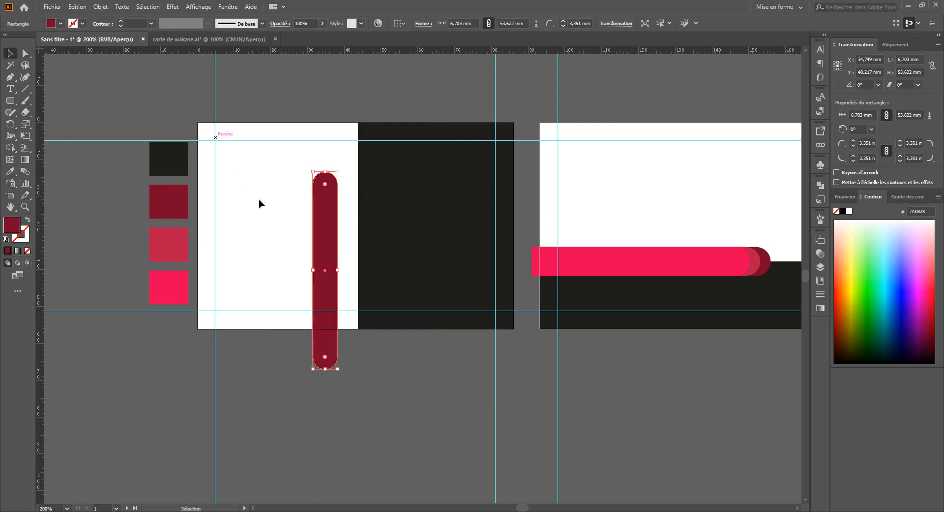
- Centre the dark red bar on the white and dark boundary, and add a slightly lower copy filled with the medium red swatch colour
{"action": "left_click_drag", "start_coordinate": [326, 222], "coordinate": [362, 242]}
{"action": "key", "text": "i"}
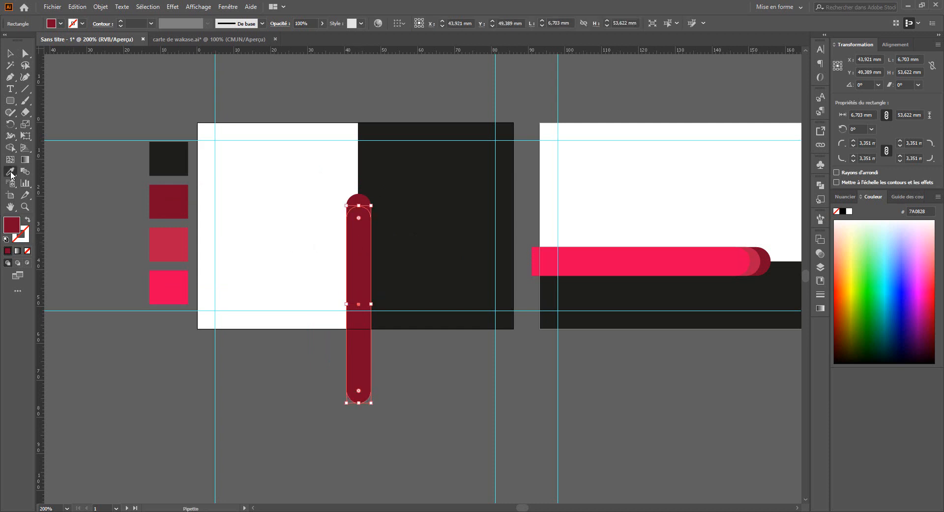
{"action": "left_click", "coordinate": [182, 240]}
{"action": "left_click", "coordinate": [10, 54]}
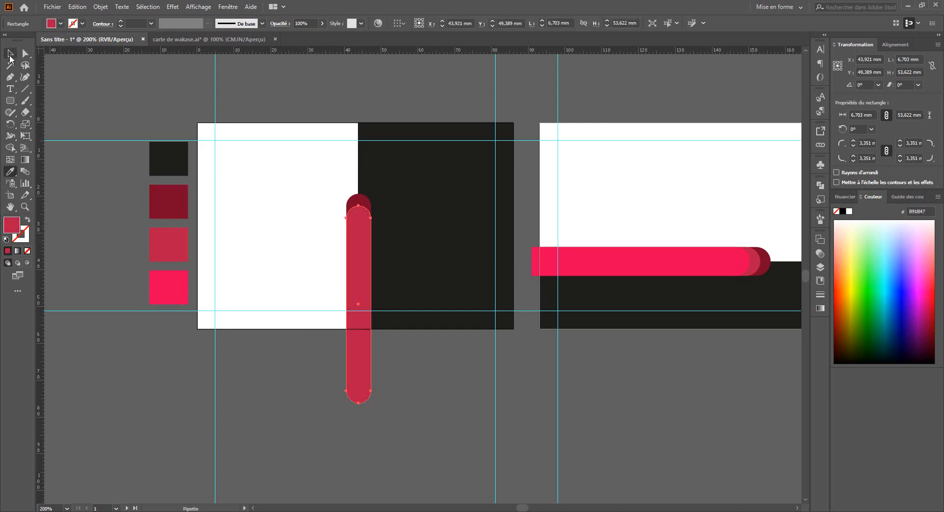
- Repeat the offset copy of the vertical bar and fill the new one with the bright pink swatch colour
{"action": "key", "text": "ctrl+d"}
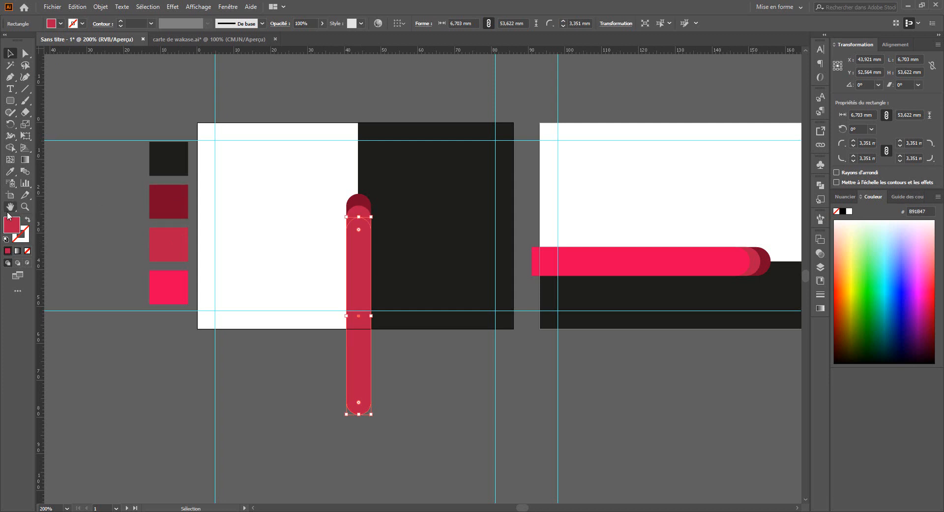
{"action": "left_click", "coordinate": [10, 170]}
{"action": "left_click", "coordinate": [181, 275]}
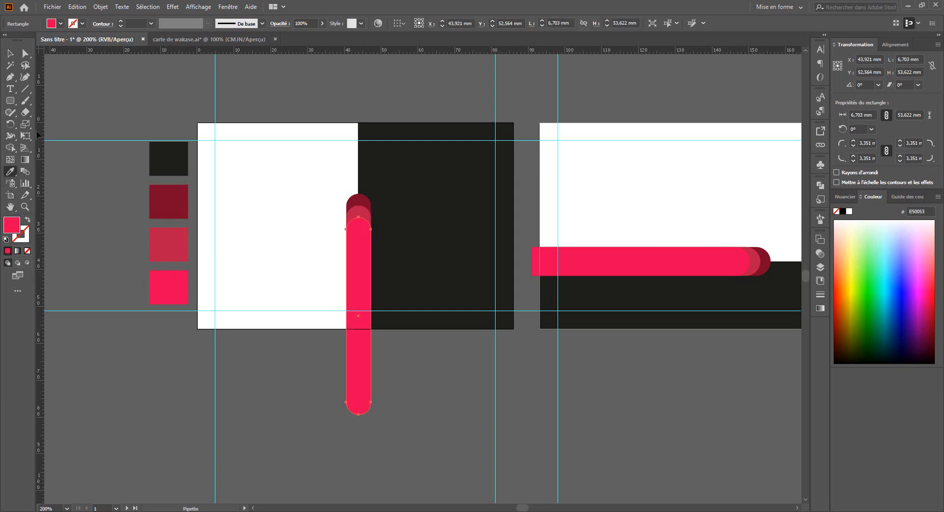
{"action": "left_click", "coordinate": [10, 52]}
{"action": "left_click", "coordinate": [295, 346]}
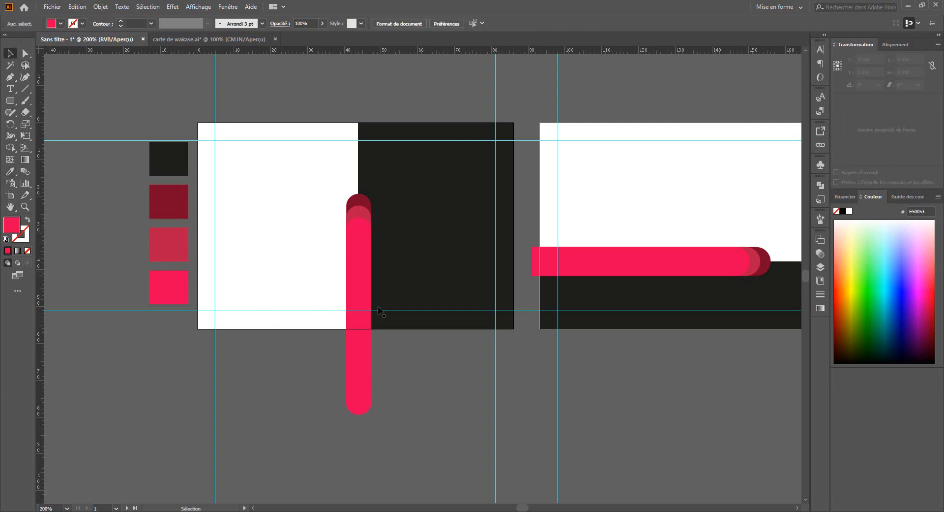
- Draw a rectangle about 89 by 58 mm over the first artboard and try to clip all the artwork with it
{"action": "left_click_drag", "start_coordinate": [435, 423], "coordinate": [398, 428]}
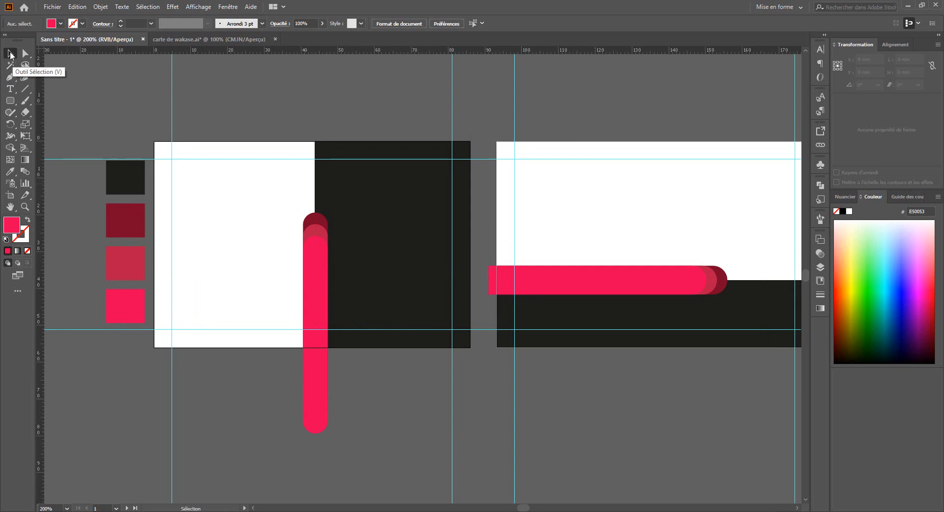
{"action": "left_click_drag", "start_coordinate": [10, 100], "coordinate": [58, 105]}
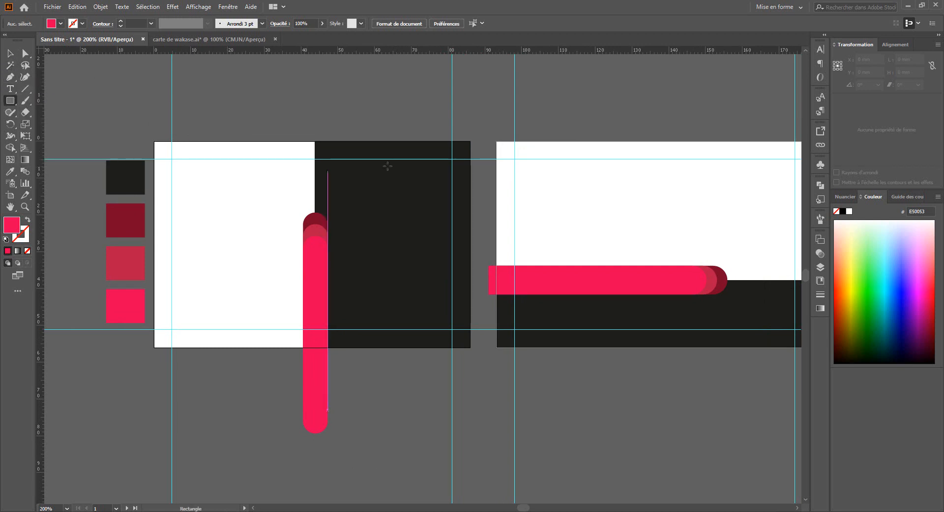
{"action": "left_click_drag", "start_coordinate": [477, 137], "coordinate": [151, 351]}
{"action": "key", "text": "v"}
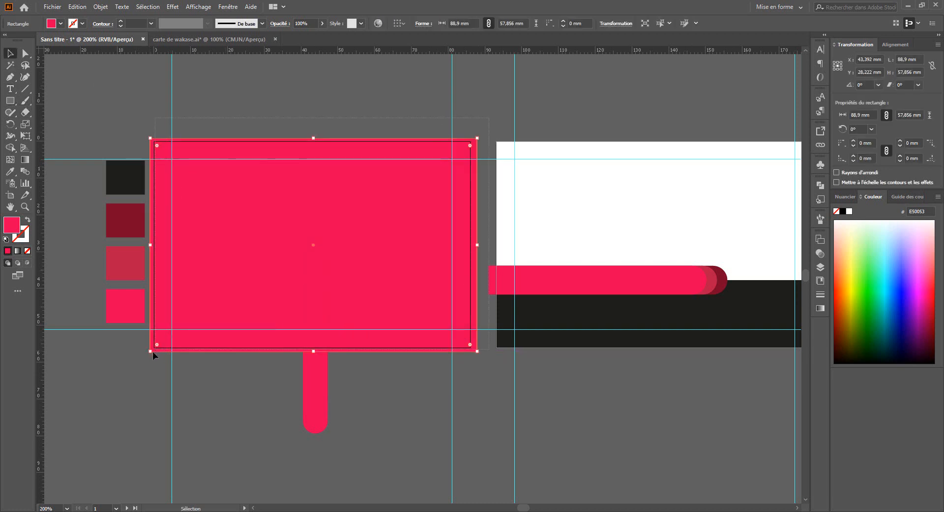
{"action": "key", "text": "ctrl+a"}
{"action": "right_click", "coordinate": [234, 245]}
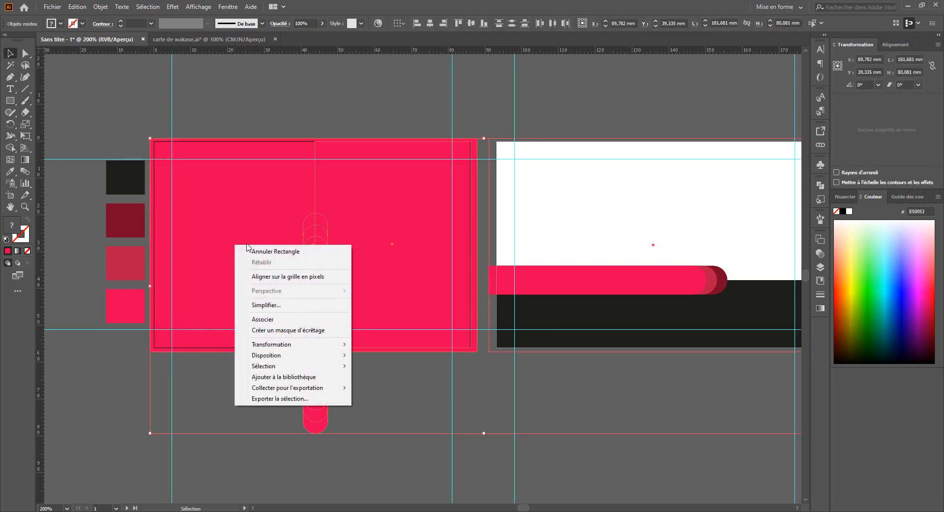
{"action": "left_click", "coordinate": [285, 331]}
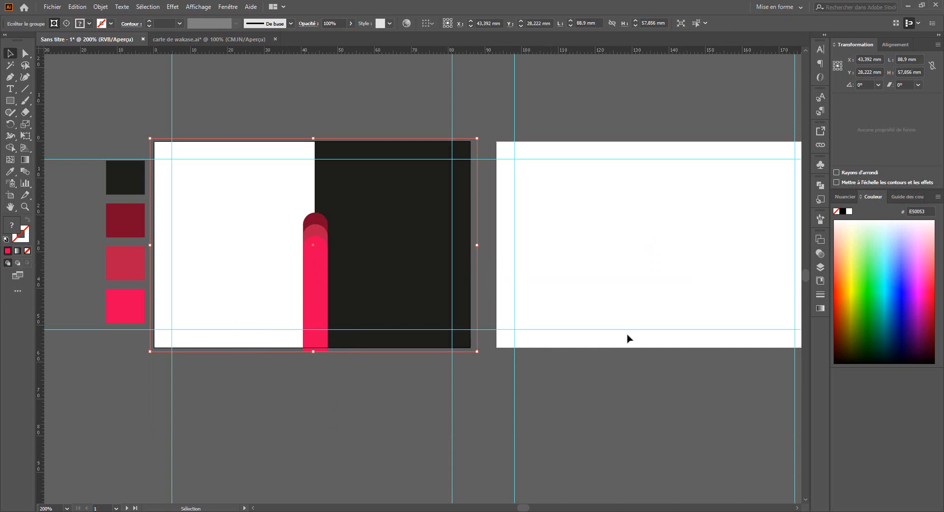
- Undo the clipping mask and the rectangle covering the first artboard
{"action": "left_click_drag", "start_coordinate": [646, 284], "coordinate": [596, 283]}
{"action": "left_click_drag", "start_coordinate": [587, 192], "coordinate": [565, 272]}
{"action": "left_click_drag", "start_coordinate": [664, 226], "coordinate": [573, 281]}
{"action": "left_click_drag", "start_coordinate": [626, 346], "coordinate": [560, 234]}
{"action": "key", "text": "ctrl+z"}
{"action": "key", "text": "ctrl+z"}
{"action": "key", "text": "ctrl+z"}
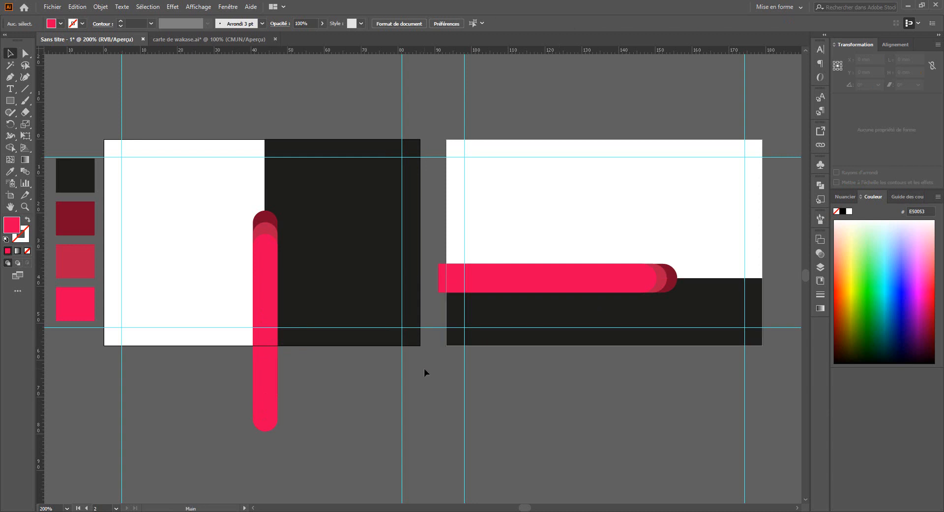
- Draw a rectangle about 88 by 59 mm covering the whole first artboard
{"action": "left_click_drag", "start_coordinate": [425, 367], "coordinate": [444, 369]}
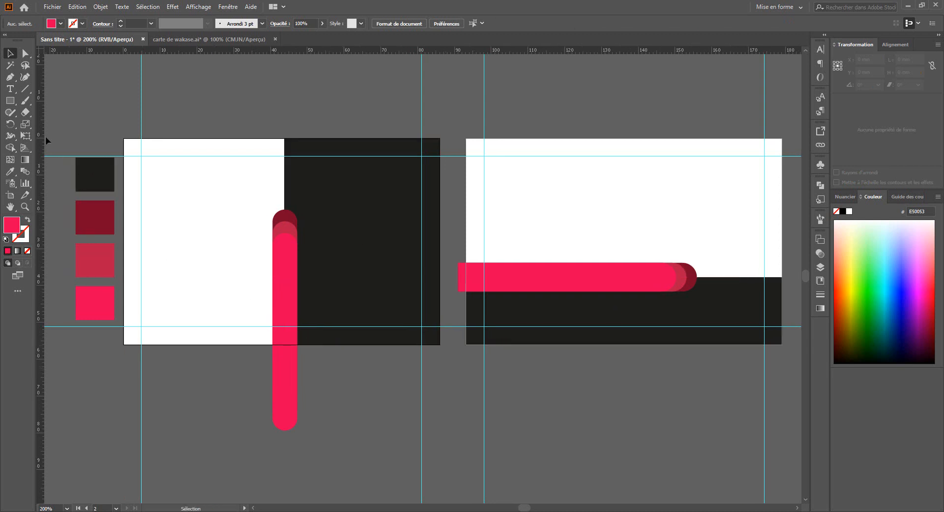
{"action": "left_click", "coordinate": [15, 101]}
{"action": "left_click_drag", "start_coordinate": [446, 130], "coordinate": [123, 348]}
{"action": "left_click", "coordinate": [10, 53]}
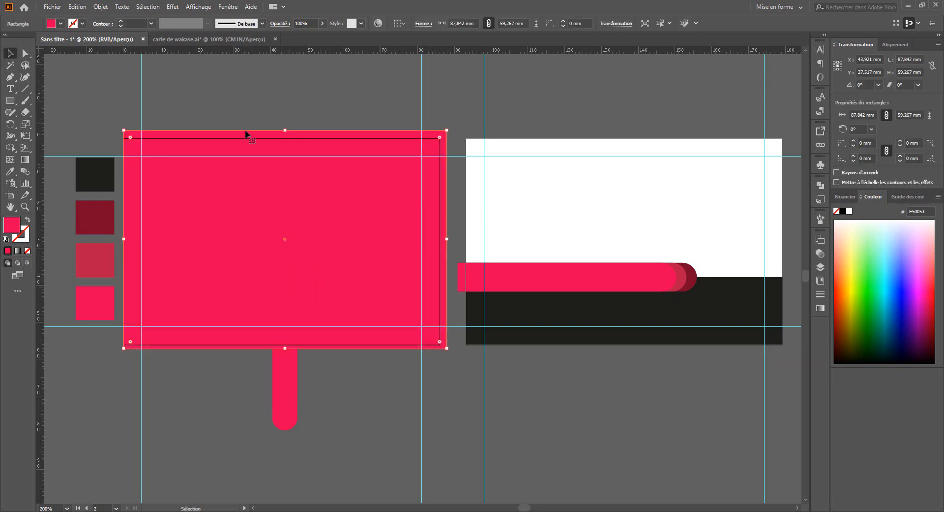
- Select the covering rectangle with only the first artboard's dark rectangle and three bars, and create a clipping mask from them
{"action": "left_click_drag", "start_coordinate": [211, 370], "coordinate": [211, 370]}
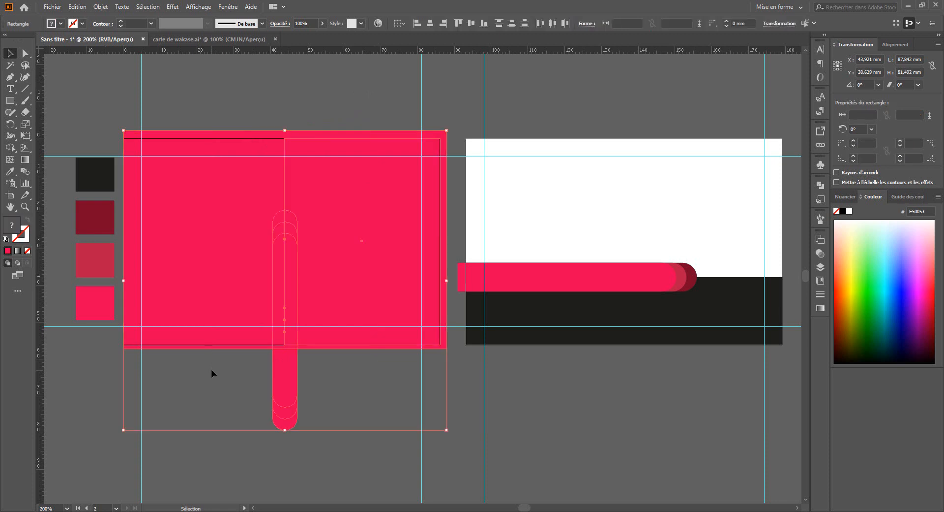
{"action": "right_click", "coordinate": [285, 269]}
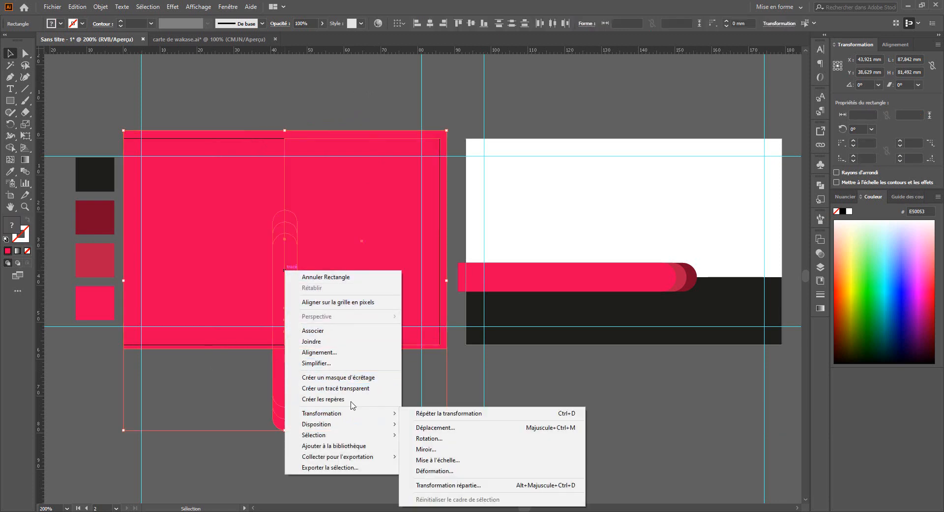
{"action": "left_click", "coordinate": [350, 377]}
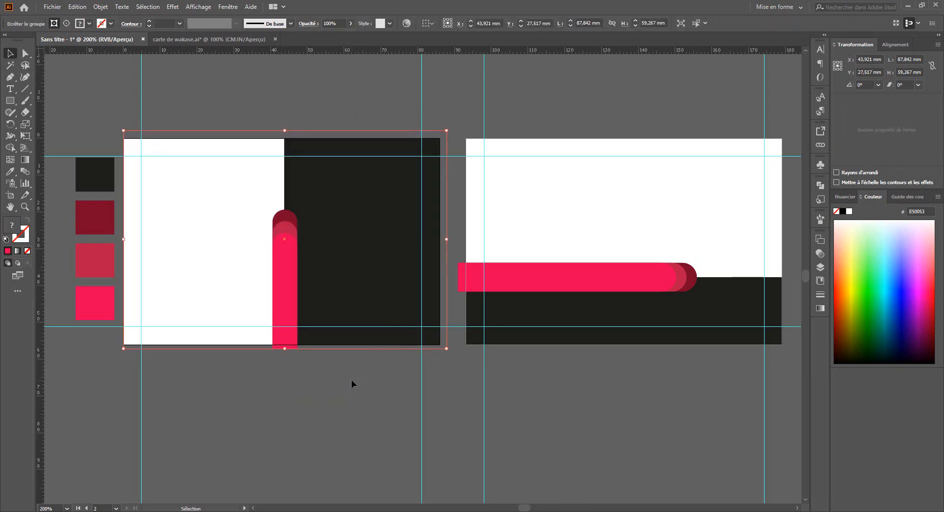
{"action": "left_click", "coordinate": [351, 380]}
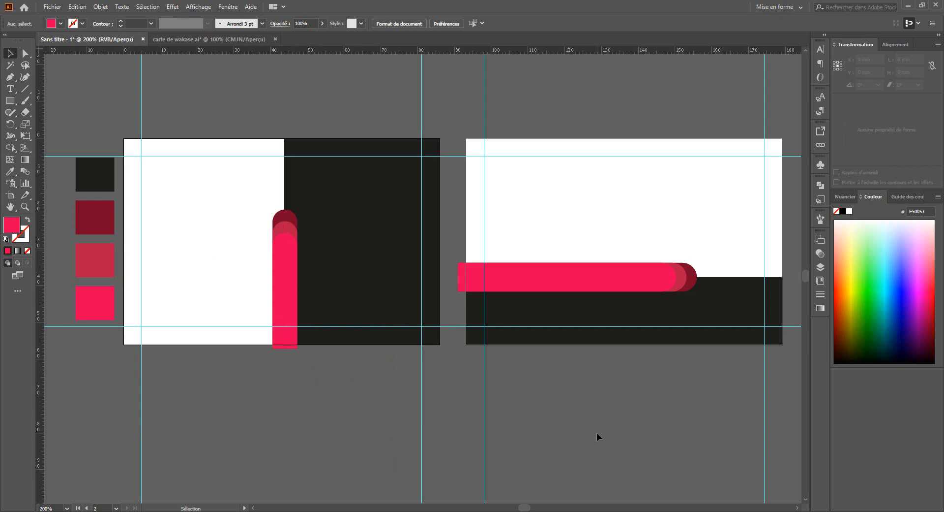
- Show the layer Calque 4 containing the logo and contact texts
{"action": "key", "text": "space"}
{"action": "left_click_drag", "start_coordinate": [607, 407], "coordinate": [570, 416]}
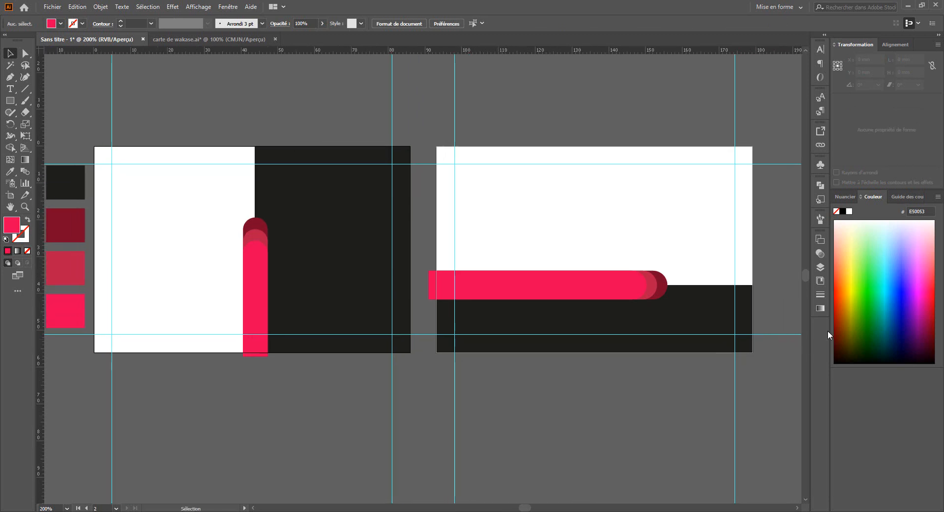
{"action": "left_click", "coordinate": [819, 269]}
{"action": "left_click", "coordinate": [700, 252]}
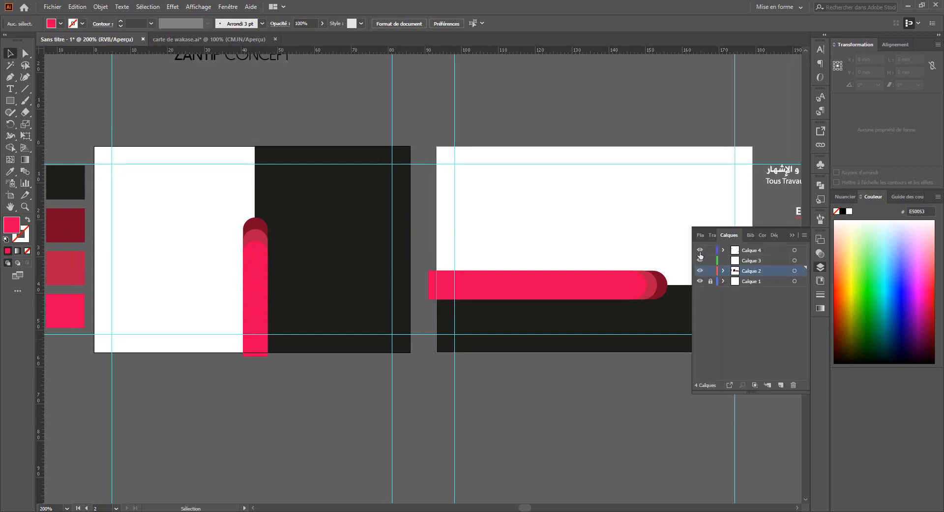
{"action": "left_click", "coordinate": [692, 371]}
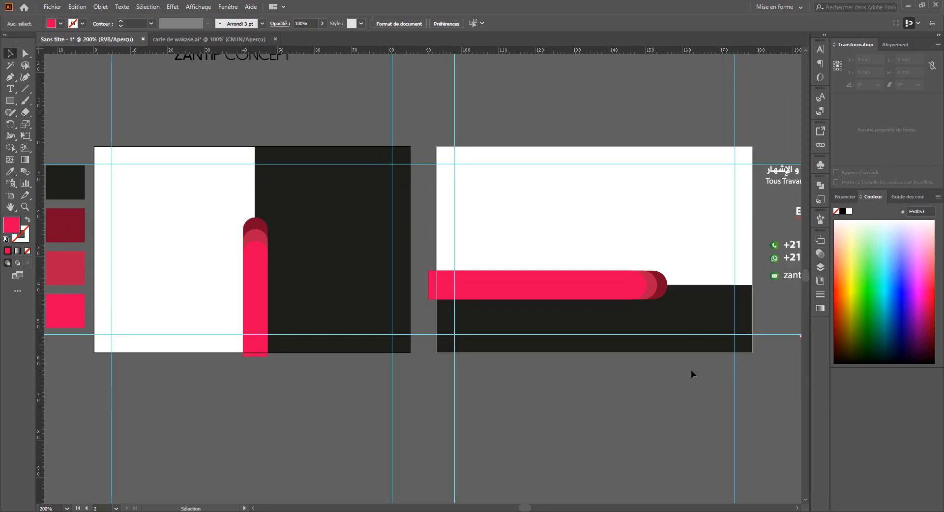
- Move the Arabic and French services slogan onto the upper part of the first artboard's dark half
{"action": "left_click_drag", "start_coordinate": [674, 374], "coordinate": [569, 377]}
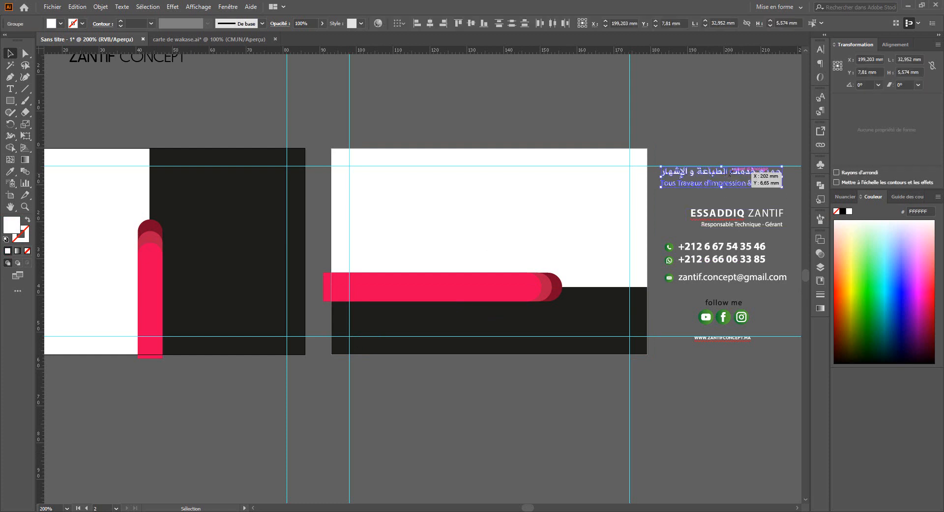
{"action": "left_click_drag", "start_coordinate": [731, 177], "coordinate": [227, 180]}
{"action": "left_click", "coordinate": [207, 101]}
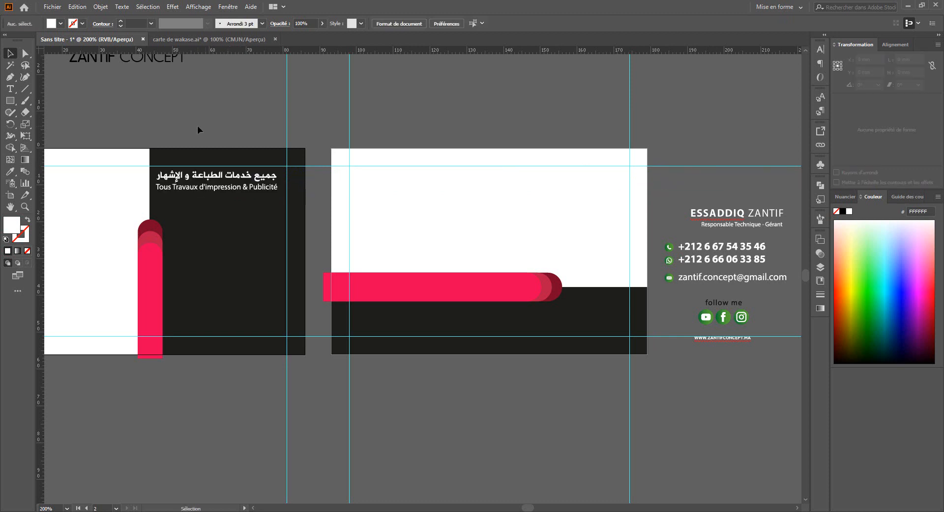
- Select both lines of the services slogan and enlarge them together to about 34.2 by 5.8 mm
{"action": "left_click_drag", "start_coordinate": [197, 127], "coordinate": [249, 124]}
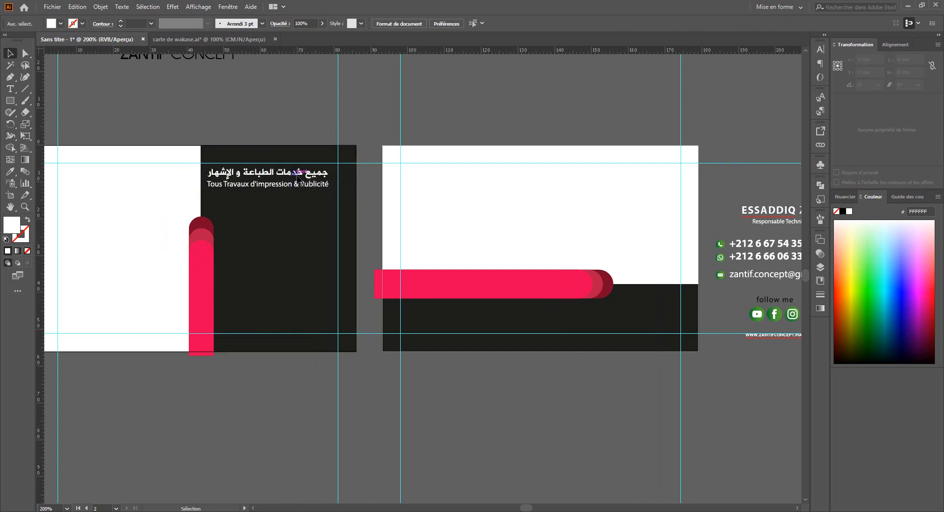
{"action": "left_click", "coordinate": [298, 173]}
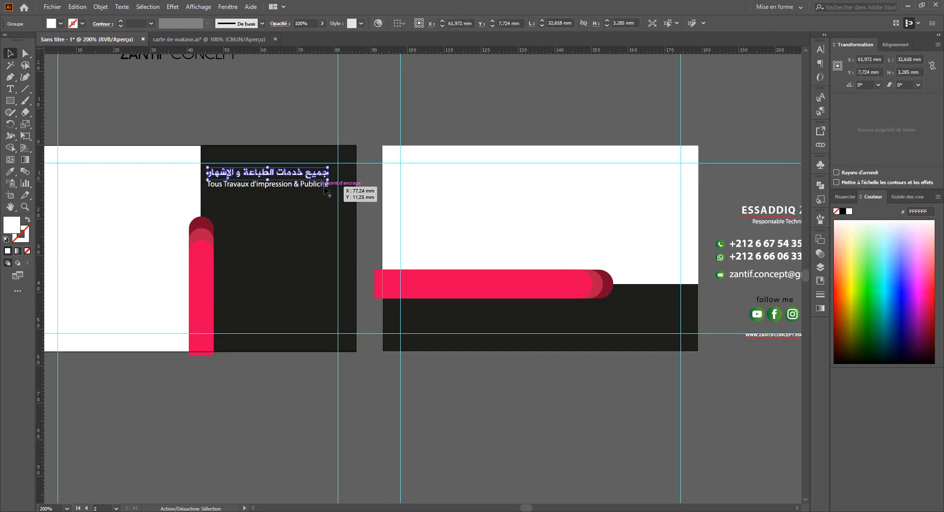
{"action": "left_click", "coordinate": [325, 185], "text": "shift"}
{"action": "left_click_drag", "start_coordinate": [333, 188], "coordinate": [332, 193]}
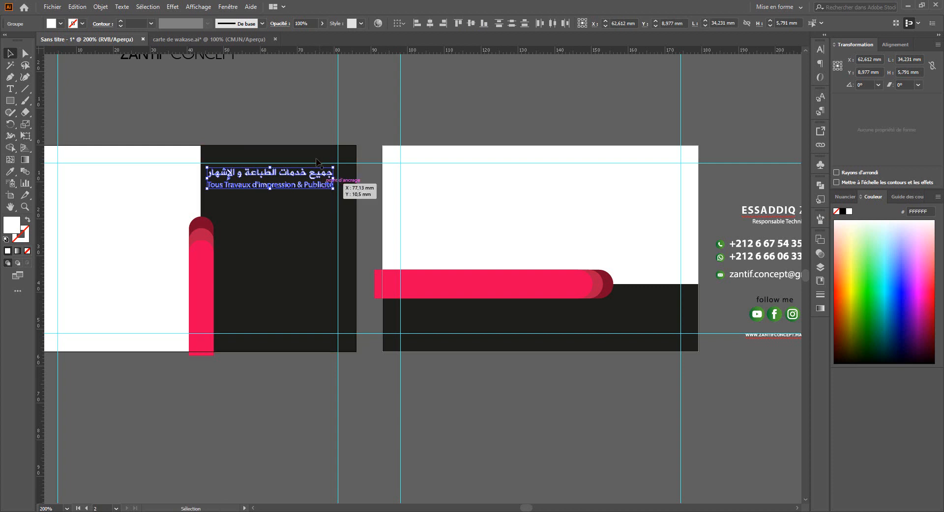
{"action": "left_click", "coordinate": [283, 111]}
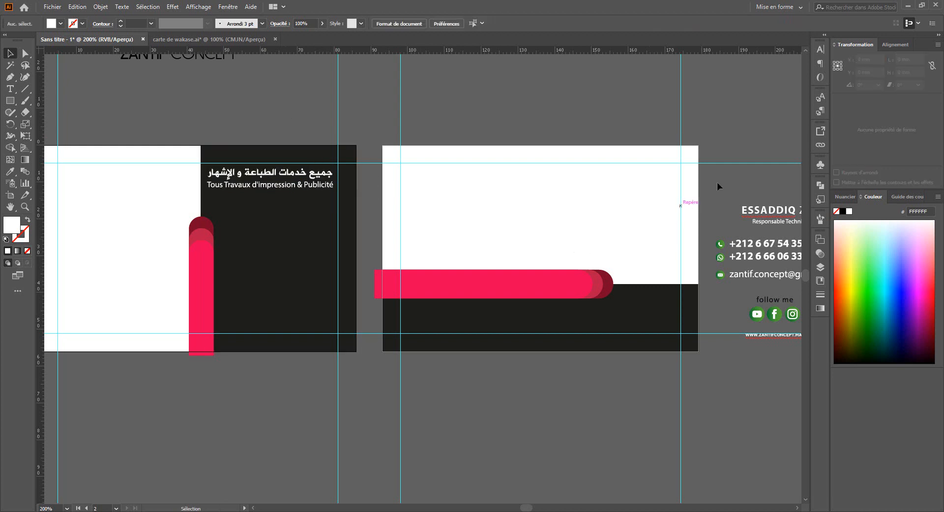
- Move the contact name and job title block onto the first artboard's dark half, below the services slogan
{"action": "key", "text": "space"}
{"action": "left_click_drag", "start_coordinate": [756, 185], "coordinate": [196, 216]}
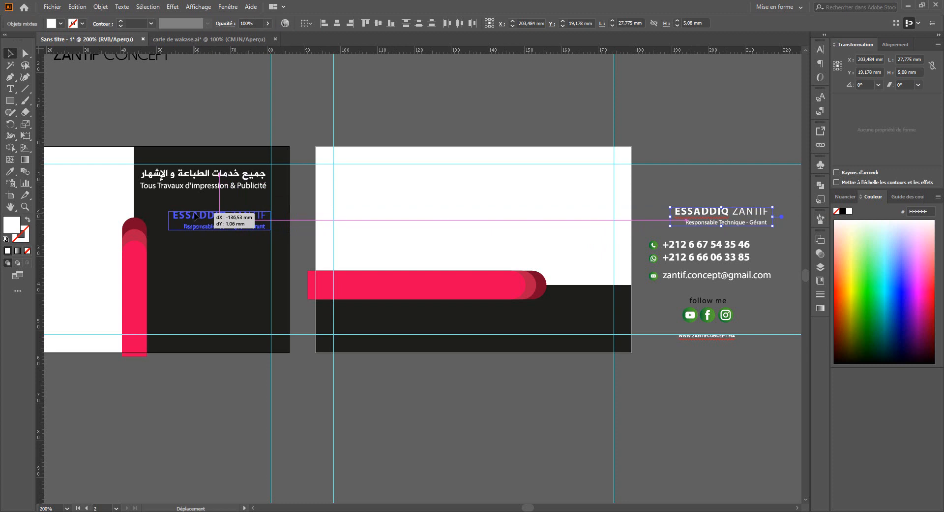
{"action": "left_click_drag", "start_coordinate": [196, 216], "coordinate": [196, 211]}
{"action": "left_click", "coordinate": [11, 89]}
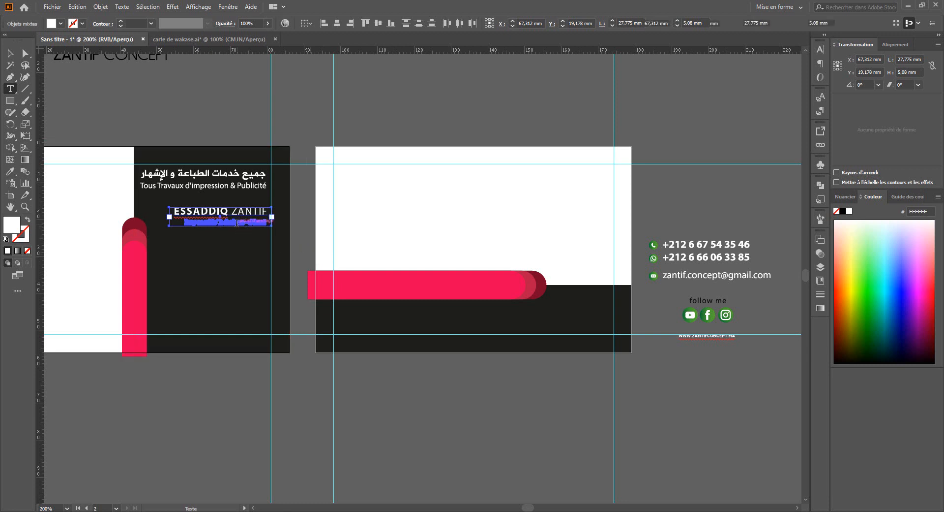
{"action": "left_click", "coordinate": [205, 212]}
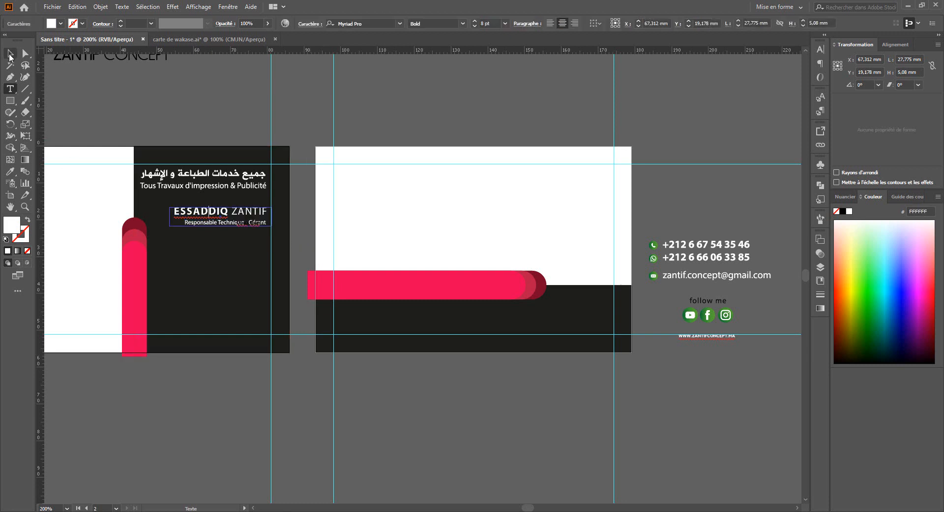
{"action": "left_click", "coordinate": [11, 54]}
{"action": "left_click", "coordinate": [298, 199]}
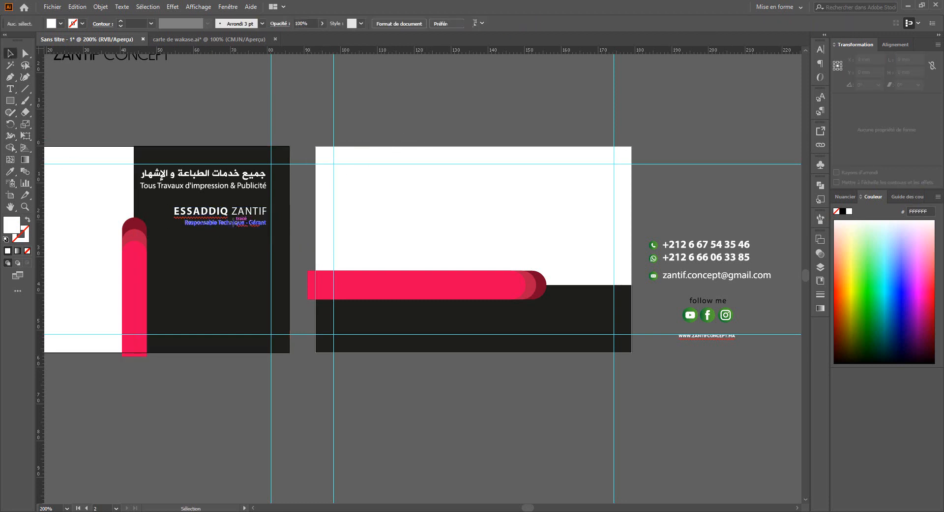
- Recolour the job title line with the bright pink sampled from the first artboard's front bar
{"action": "left_click", "coordinate": [226, 223]}
{"action": "left_click", "coordinate": [11, 172]}
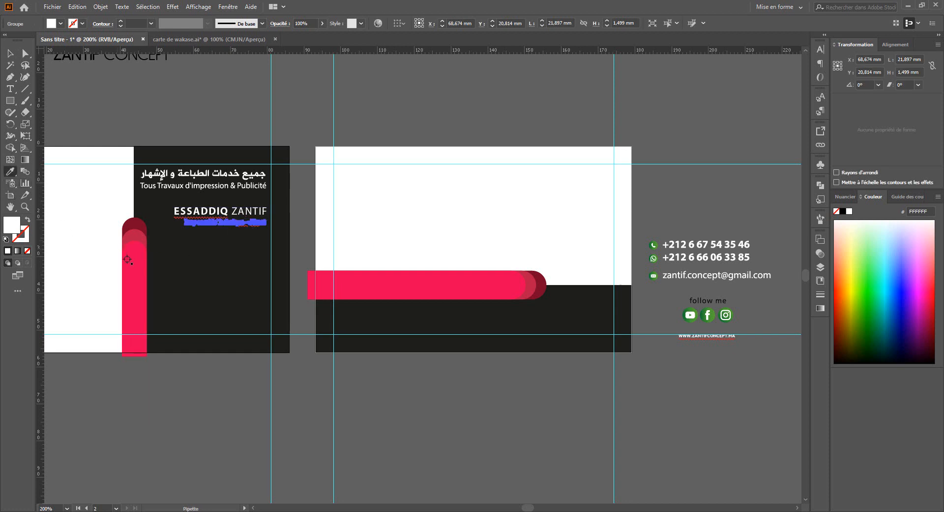
{"action": "left_click", "coordinate": [127, 260]}
{"action": "left_click", "coordinate": [10, 53]}
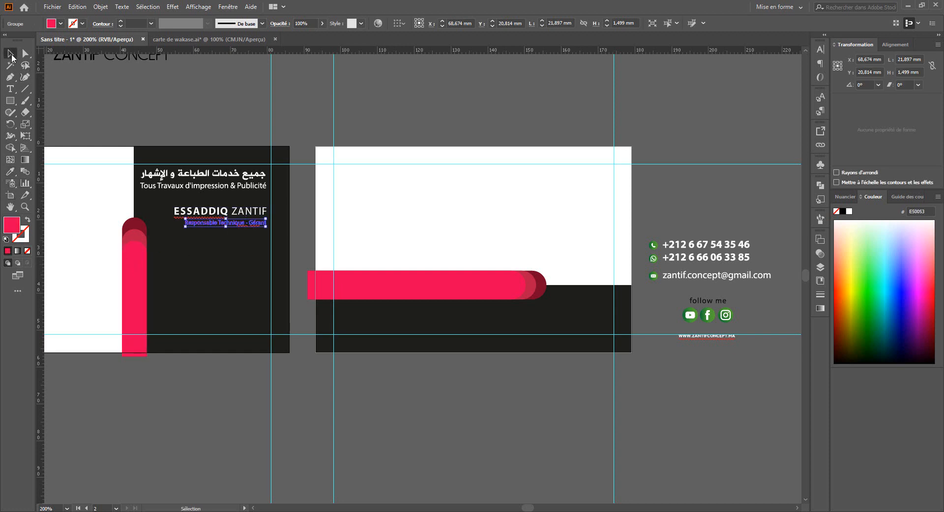
{"action": "left_click", "coordinate": [112, 95]}
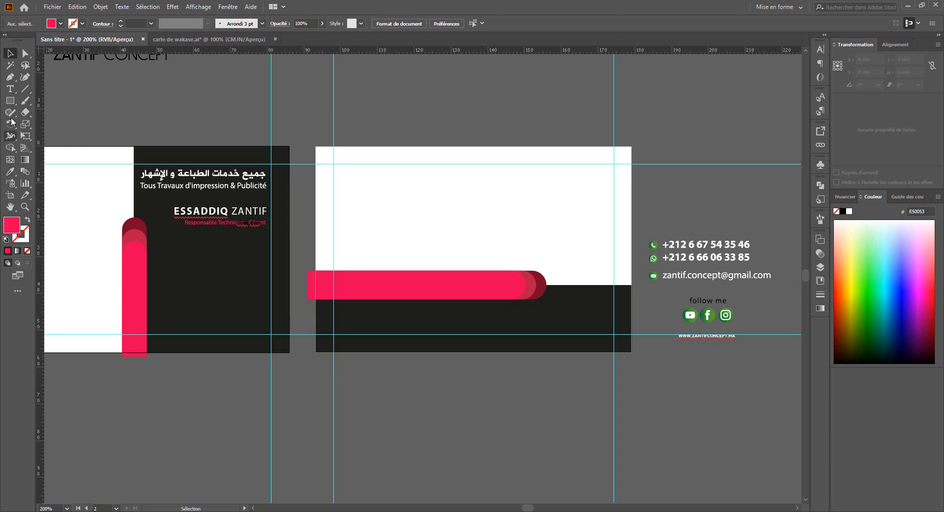
- Recolour only the bold first word of the contact name with the medium red sampled from the middle bar
{"action": "left_click", "coordinate": [10, 89]}
{"action": "left_click", "coordinate": [225, 210]}
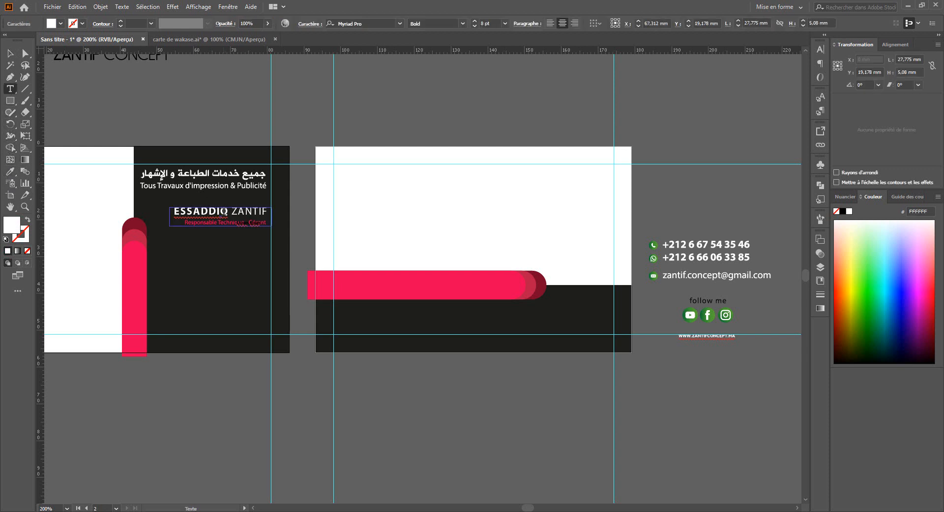
{"action": "left_click_drag", "start_coordinate": [226, 210], "coordinate": [155, 210]}
{"action": "left_click", "coordinate": [10, 171]}
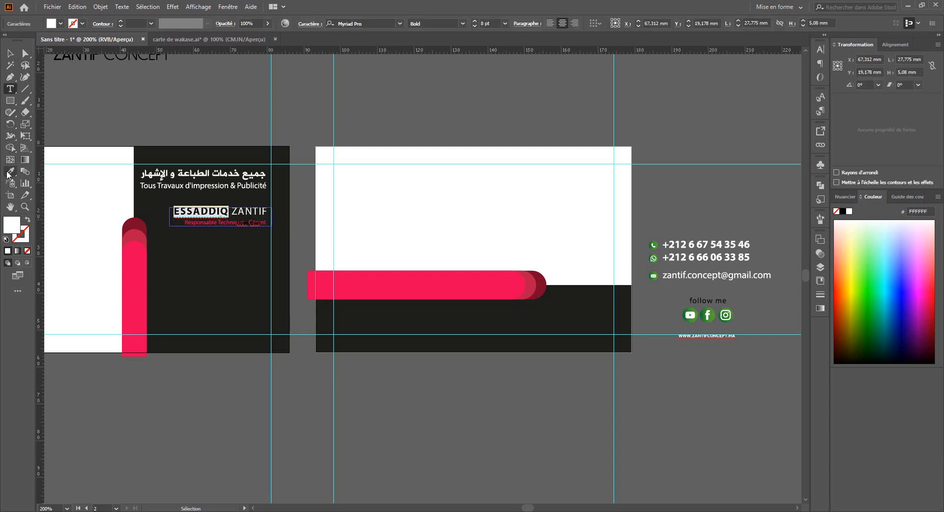
{"action": "left_click", "coordinate": [134, 238]}
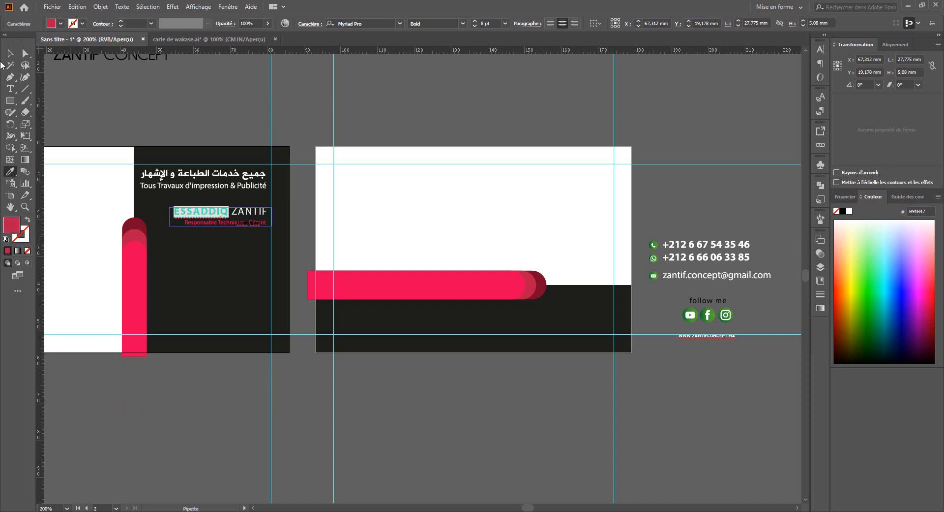
{"action": "left_click", "coordinate": [9, 53]}
{"action": "left_click", "coordinate": [96, 88]}
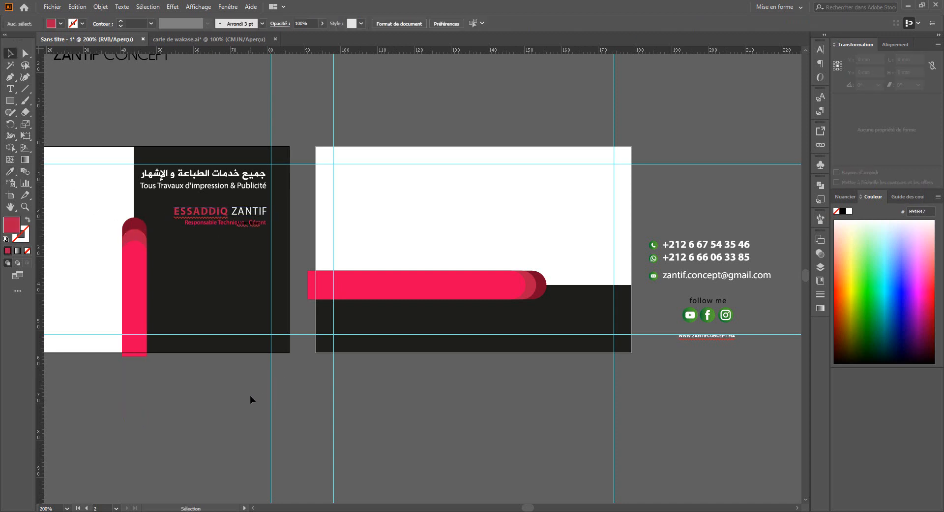
- Delete the stray dark text overlapping the job title on the first artboard
{"action": "scroll", "coordinate": [246, 308], "scroll_direction": "up", "scroll_amount": 1}
{"action": "scroll", "coordinate": [246, 307], "scroll_direction": "up", "scroll_amount": 1}
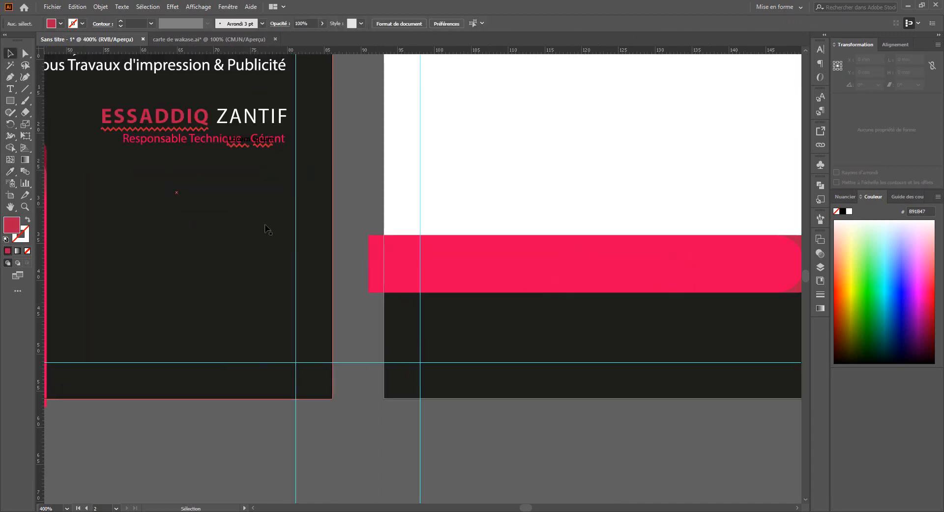
{"action": "left_click_drag", "start_coordinate": [240, 149], "coordinate": [231, 195]}
{"action": "key", "text": "Delete"}
- Select the phone numbers, e-mail address and their icons together and move them to the empty area below the first artboard
{"action": "scroll", "coordinate": [295, 184], "scroll_direction": "down", "scroll_amount": 1}
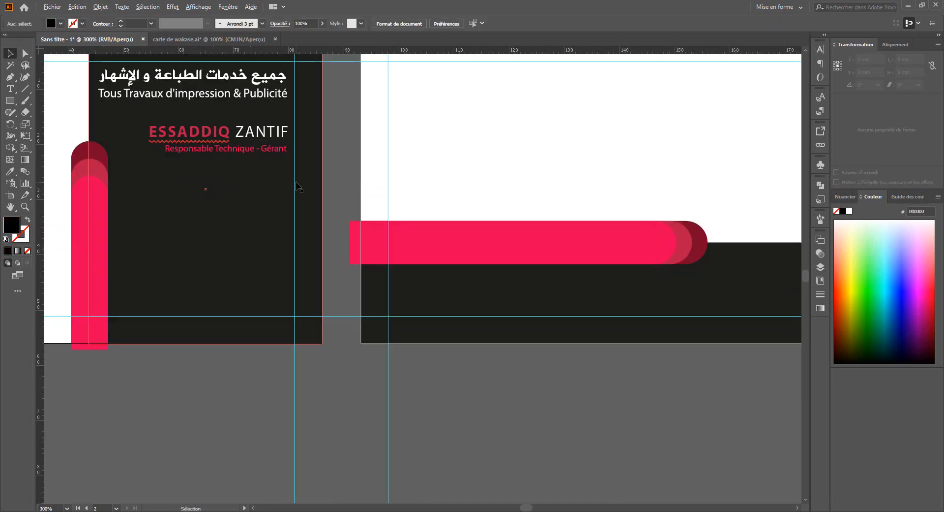
{"action": "scroll", "coordinate": [296, 186], "scroll_direction": "down", "scroll_amount": 1}
{"action": "scroll", "coordinate": [296, 188], "scroll_direction": "down", "scroll_amount": 1}
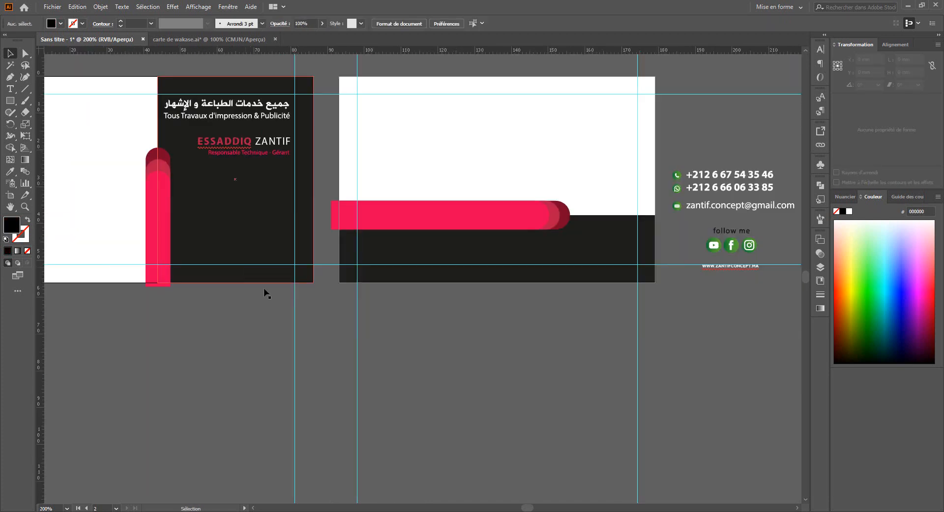
{"action": "left_click", "coordinate": [683, 175]}
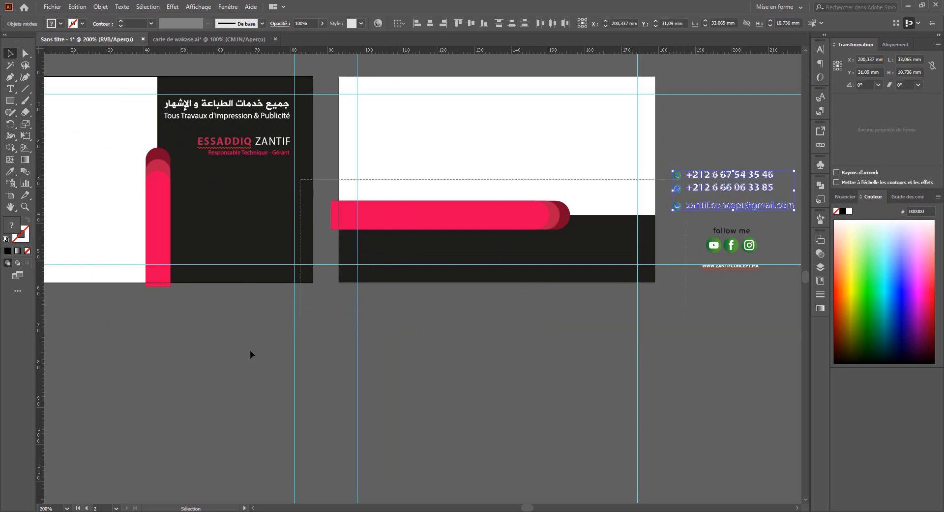
{"action": "left_click", "coordinate": [709, 203], "text": "shift"}
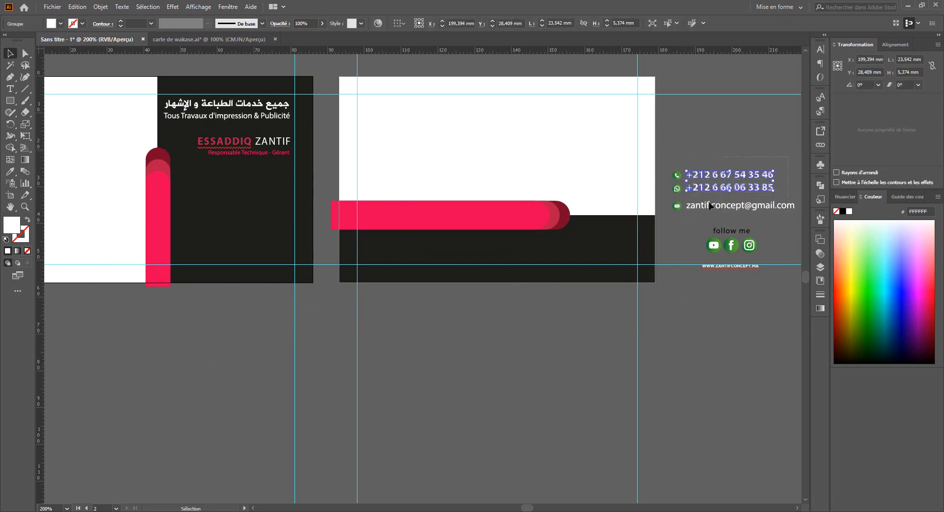
{"action": "left_click", "coordinate": [673, 208], "text": "shift"}
{"action": "left_click_drag", "start_coordinate": [674, 207], "coordinate": [460, 414]}
- Draw a white circle about 4.2 mm in diameter centred across the upper part of the vertical pink bar
{"action": "scroll", "coordinate": [289, 407], "scroll_direction": "up", "scroll_amount": 1}
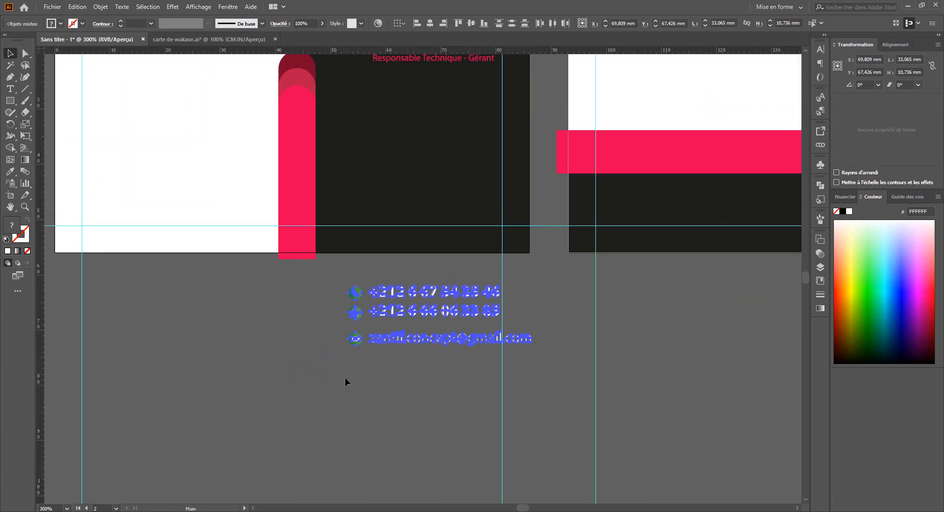
{"action": "left_click", "coordinate": [10, 101]}
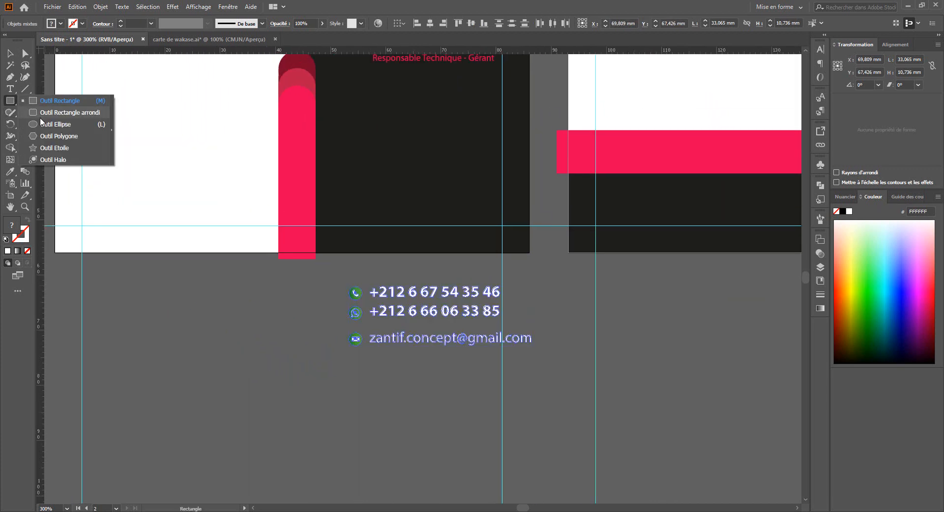
{"action": "left_click", "coordinate": [43, 125]}
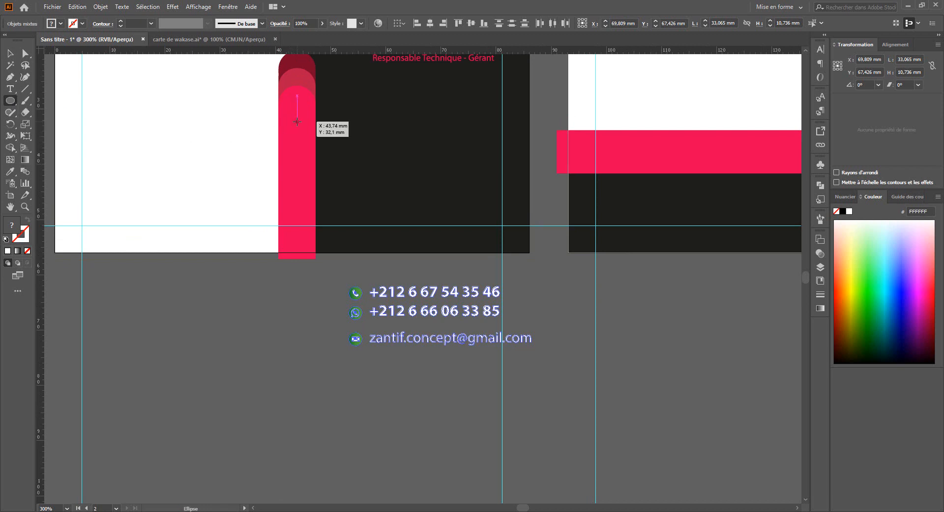
{"action": "left_click_drag", "start_coordinate": [297, 122], "coordinate": [300, 132]}
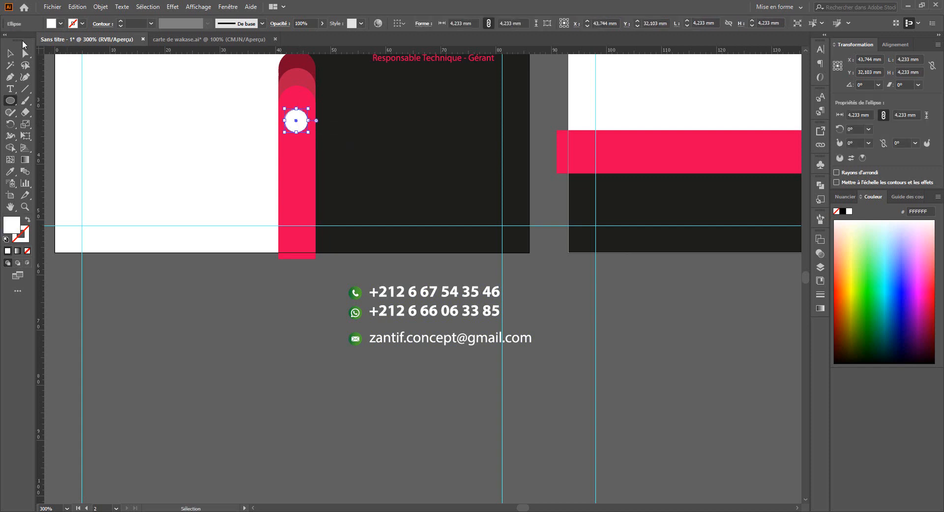
{"action": "left_click", "coordinate": [10, 53]}
{"action": "left_click", "coordinate": [245, 299]}
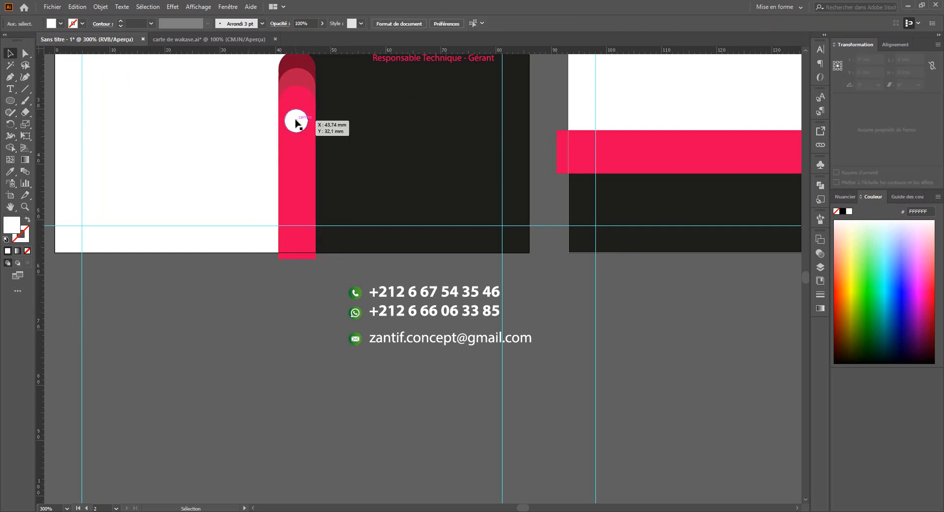
- Duplicate the white circle straight down and repeat the copy for a column of three on the pink bar
{"action": "left_click_drag", "start_coordinate": [297, 123], "coordinate": [300, 150]}
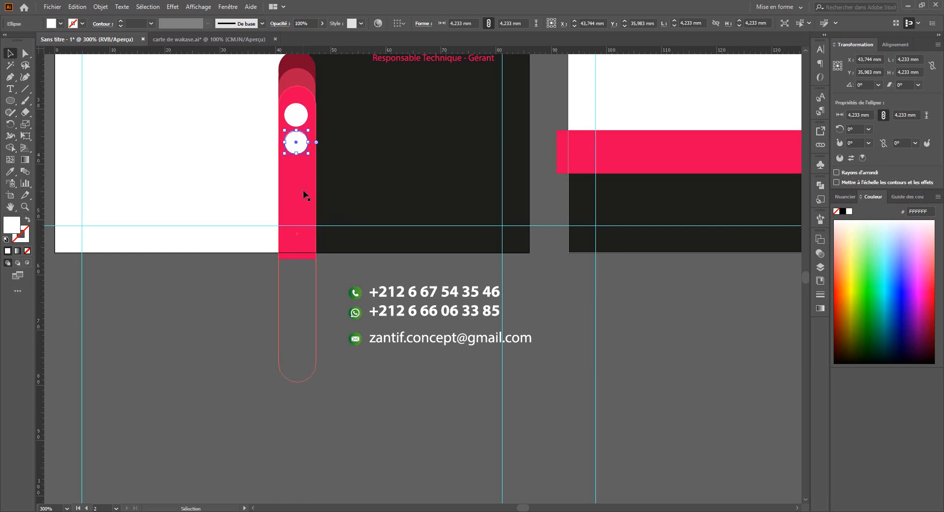
{"action": "key", "text": "ctrl+d"}
{"action": "left_click", "coordinate": [431, 325]}
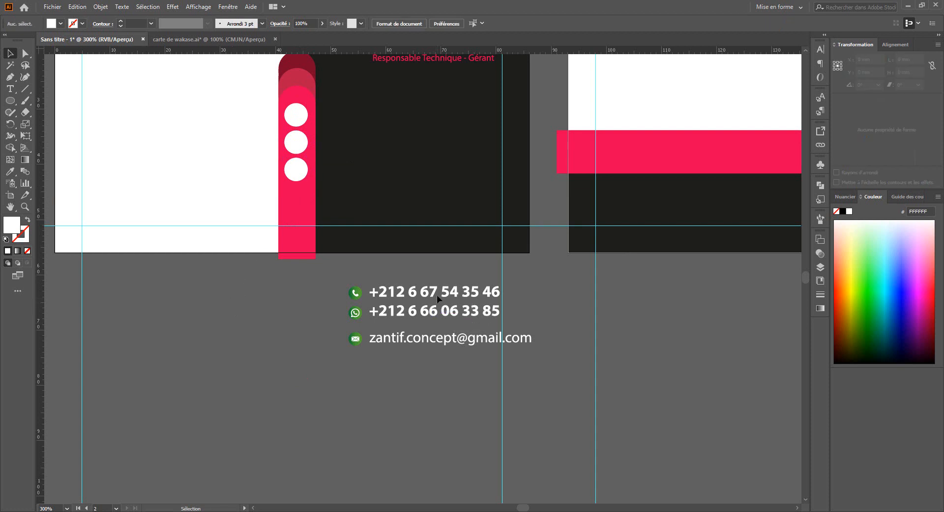
- Move the two phone numbers onto the dark half, with the first number beside the top circle
{"action": "left_click_drag", "start_coordinate": [437, 291], "coordinate": [395, 117]}
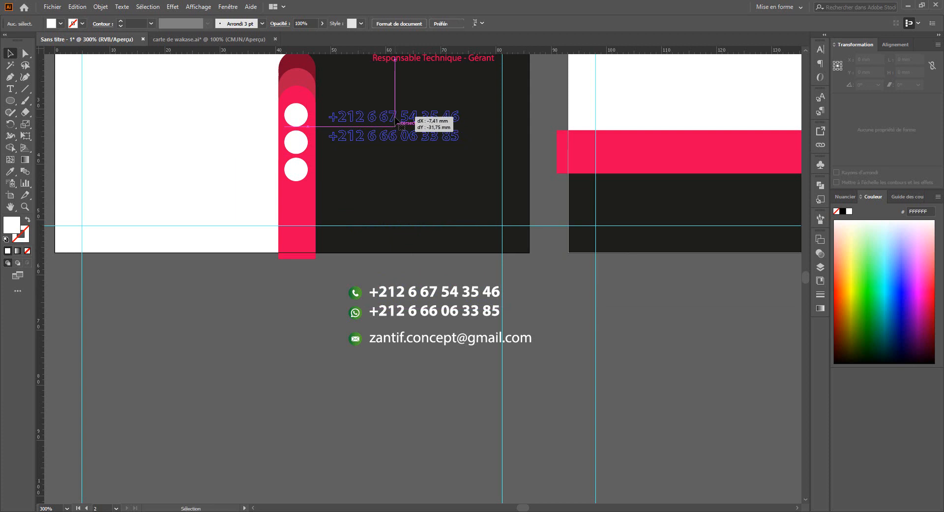
{"action": "right_click", "coordinate": [397, 120]}
{"action": "left_click", "coordinate": [545, 373]}
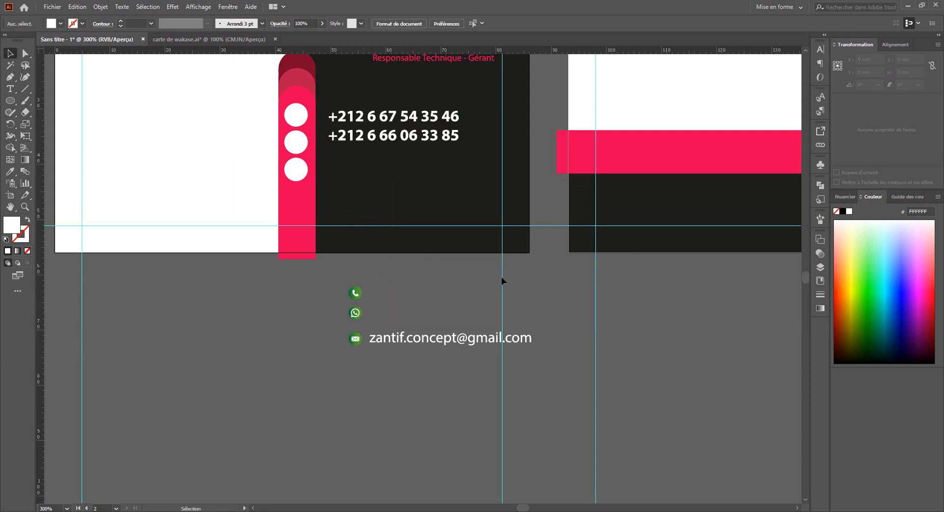
- Lower the second phone number within its group to align with the middle circle, and move the e-mail address beside the lowest circle
{"action": "double_click", "coordinate": [374, 137]}
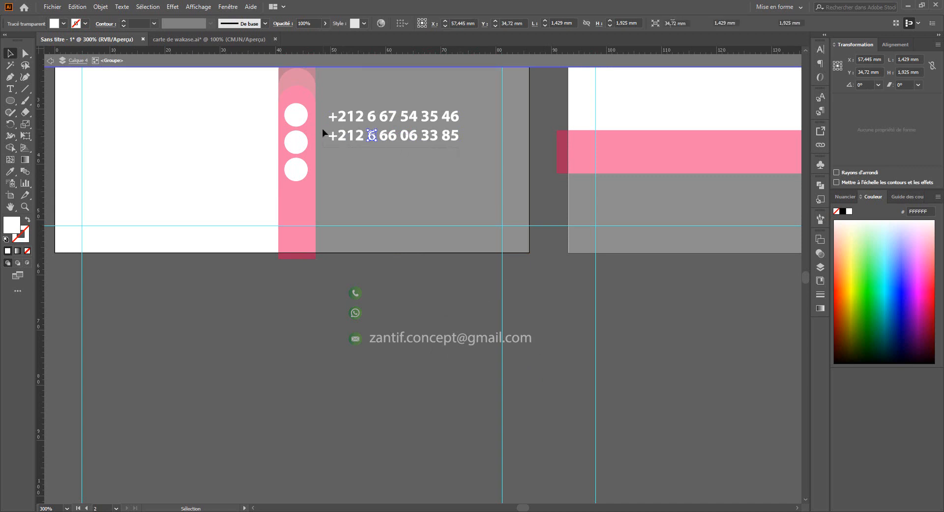
{"action": "key", "text": "ctrl+a"}
{"action": "key", "text": "Down"}
{"action": "key", "text": "Down"}
{"action": "key", "text": "Down"}
{"action": "key", "text": "Down"}
{"action": "key", "text": "Down"}
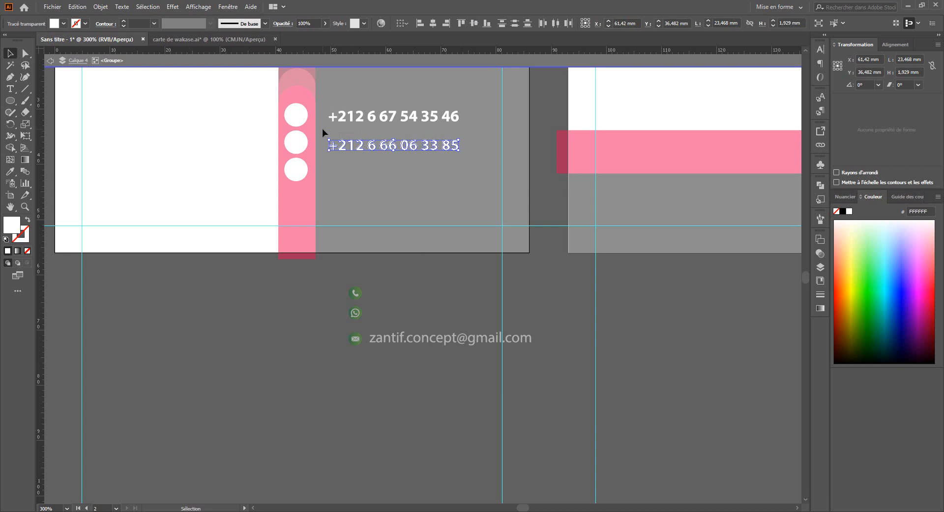
{"action": "key", "text": "Up"}
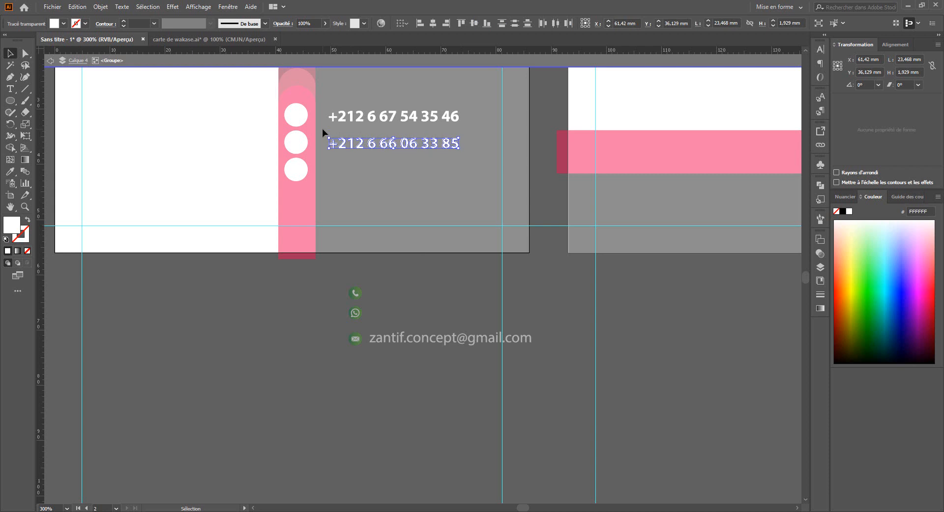
{"action": "key", "text": "Up"}
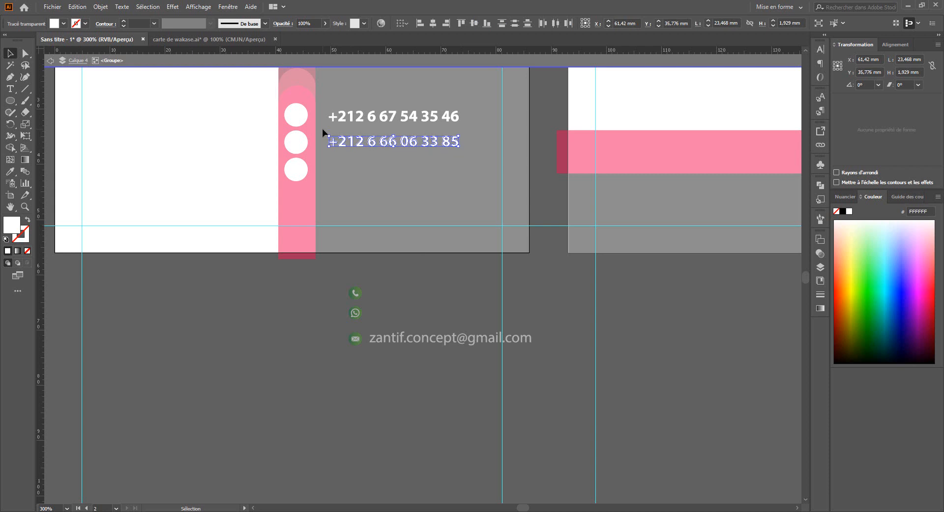
{"action": "double_click", "coordinate": [278, 366]}
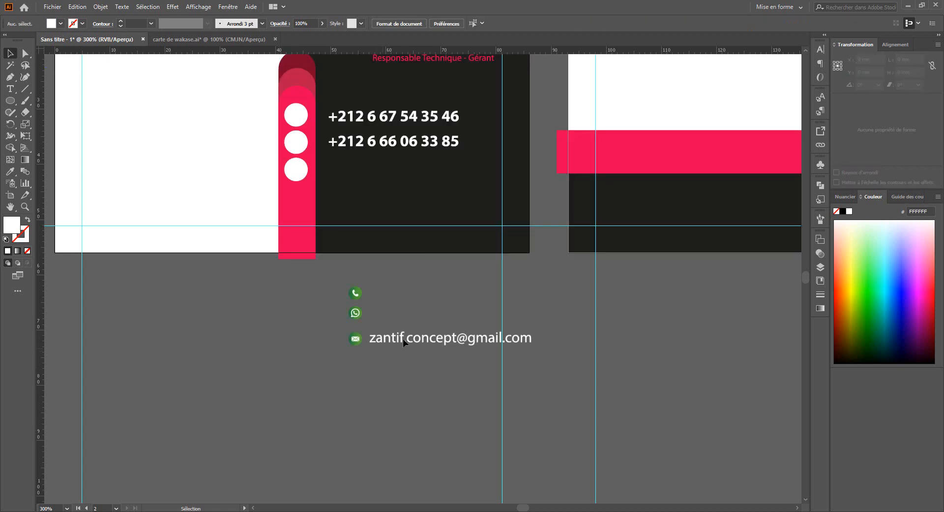
{"action": "left_click_drag", "start_coordinate": [403, 338], "coordinate": [362, 173]}
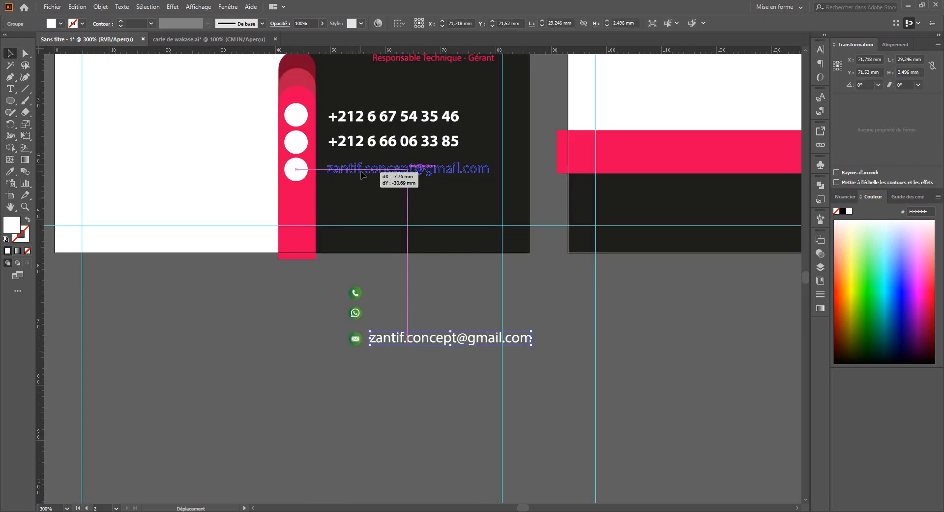
{"action": "left_click_drag", "start_coordinate": [362, 173], "coordinate": [362, 174]}
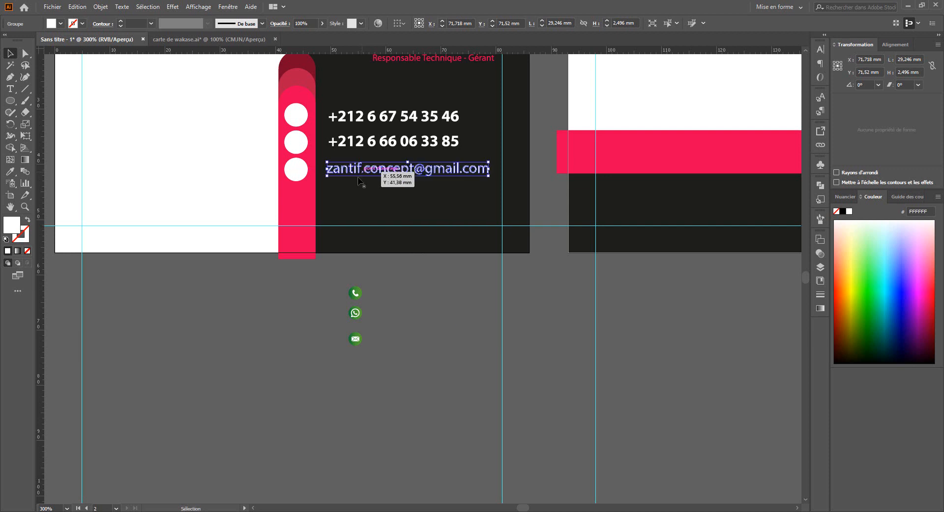
- Separate the white phone, WhatsApp and envelope symbols from their green discs, placing them in a column below the pink bar
{"action": "left_click_drag", "start_coordinate": [343, 292], "coordinate": [285, 320]}
{"action": "left_click_drag", "start_coordinate": [354, 341], "coordinate": [287, 347]}
{"action": "left_click_drag", "start_coordinate": [264, 286], "coordinate": [265, 286]}
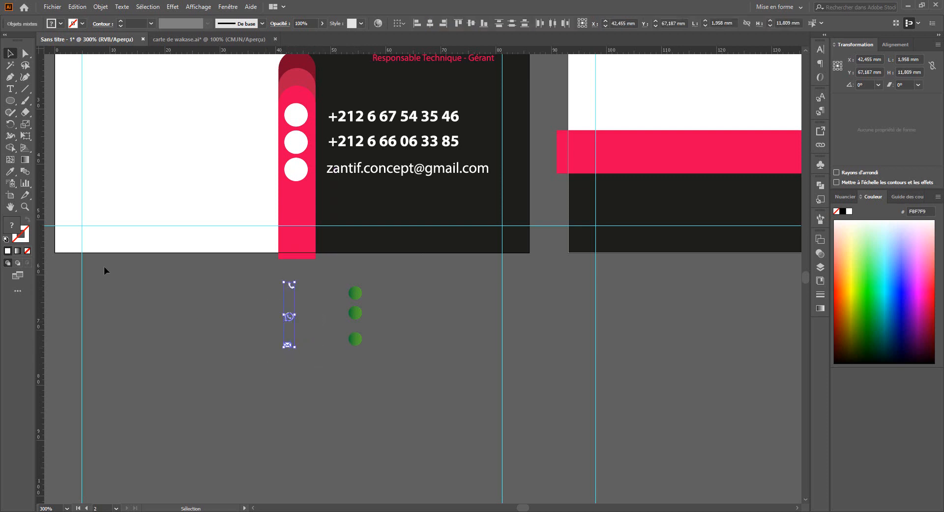
- Recolour the three selected contact symbols with the bright pink sampled from the vertical bar
{"action": "left_click", "coordinate": [10, 172]}
{"action": "left_click", "coordinate": [296, 202]}
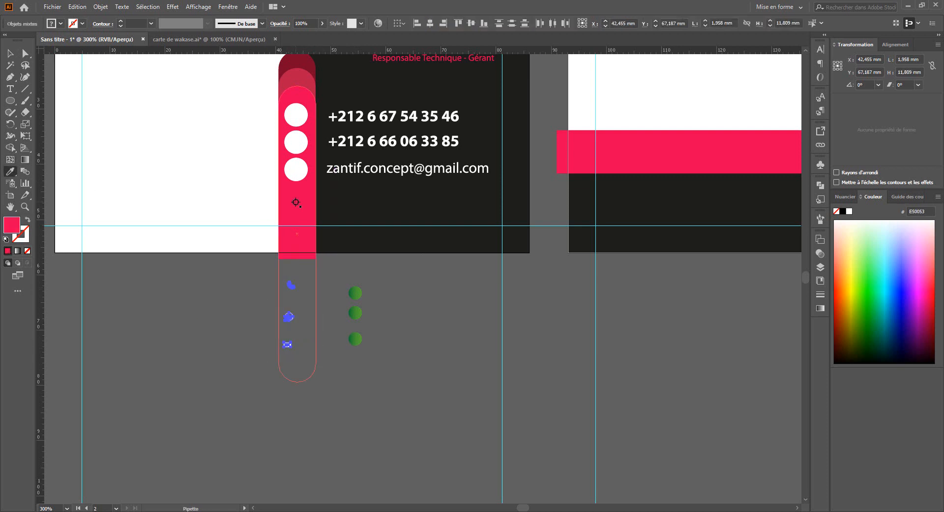
{"action": "key", "text": "v"}
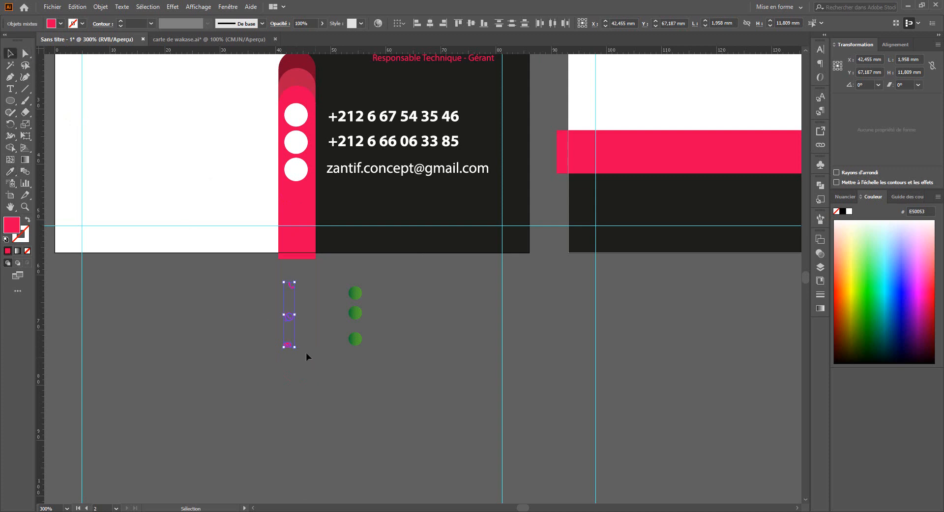
- Enlarge the column of three pink contact symbols below the bar to about 3.7 by 22.6 mm overall
{"action": "left_click_drag", "start_coordinate": [295, 348], "coordinate": [298, 368]}
{"action": "left_click", "coordinate": [379, 314]}
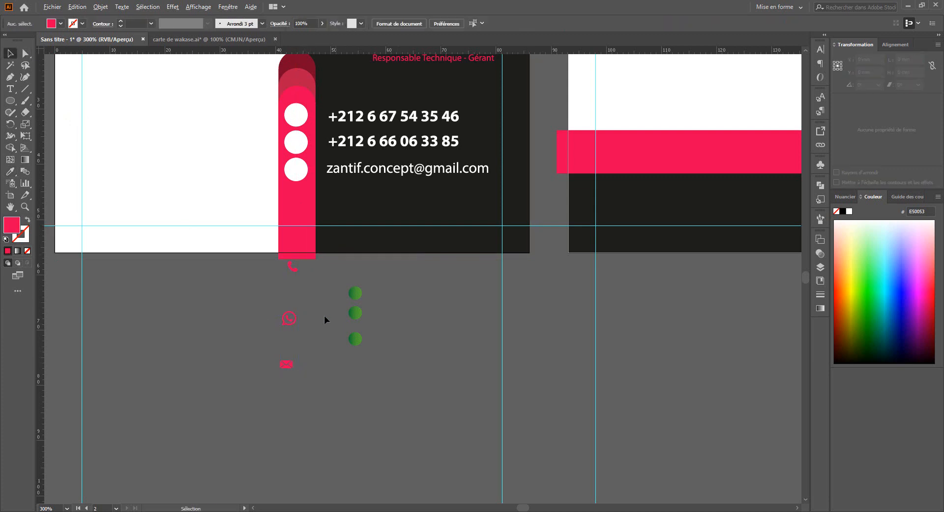
{"action": "left_click_drag", "start_coordinate": [325, 317], "coordinate": [362, 391]}
{"action": "scroll", "coordinate": [339, 356], "scroll_direction": "up", "scroll_amount": 1}
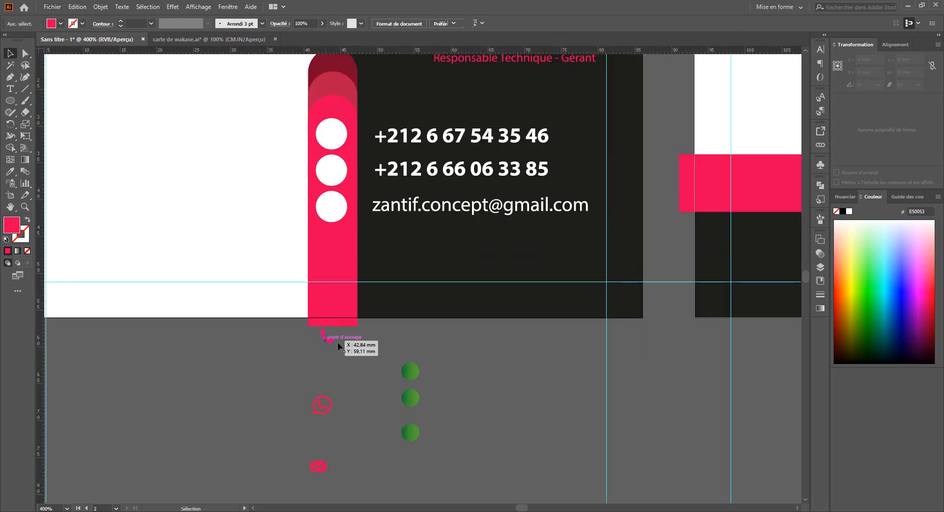
{"action": "left_click", "coordinate": [335, 341]}
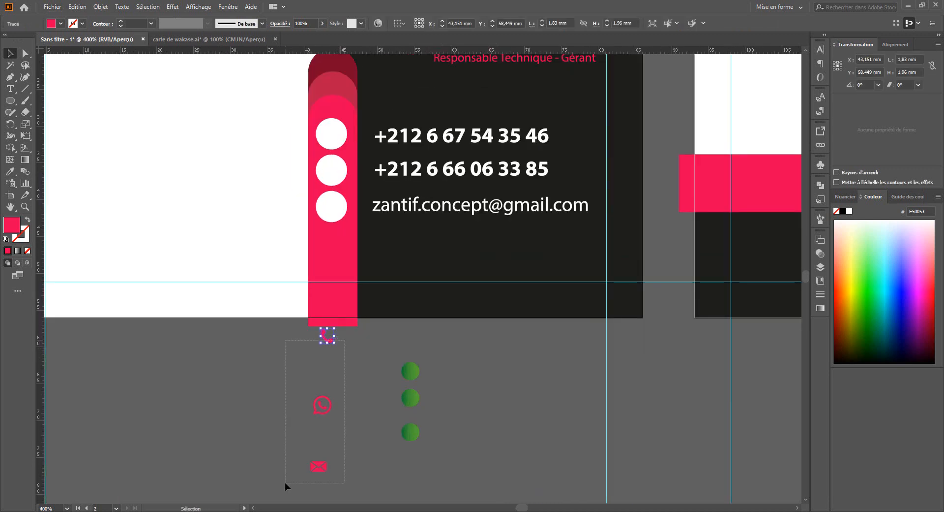
{"action": "left_click_drag", "start_coordinate": [285, 482], "coordinate": [307, 494]}
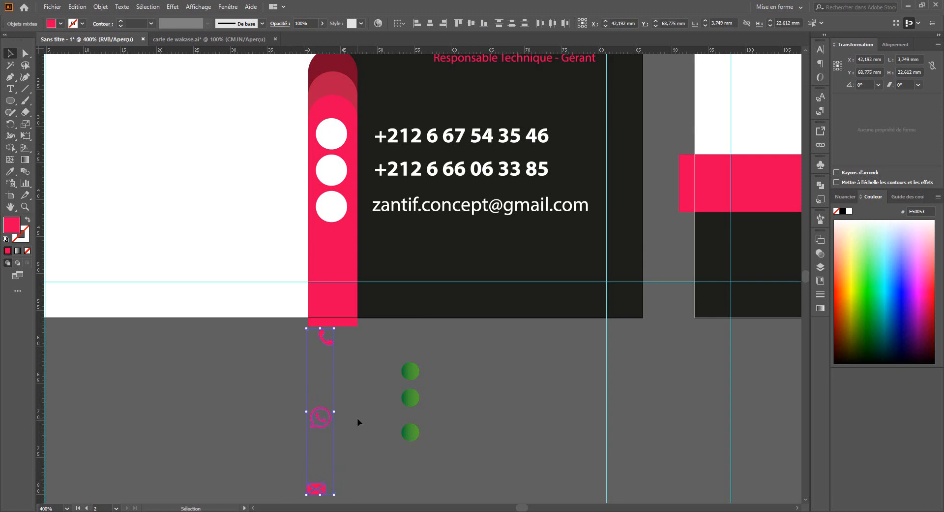
{"action": "left_click", "coordinate": [357, 417]}
- Move the pink phone symbol into the top white circle and bring it to the front
{"action": "left_click_drag", "start_coordinate": [329, 344], "coordinate": [337, 140]}
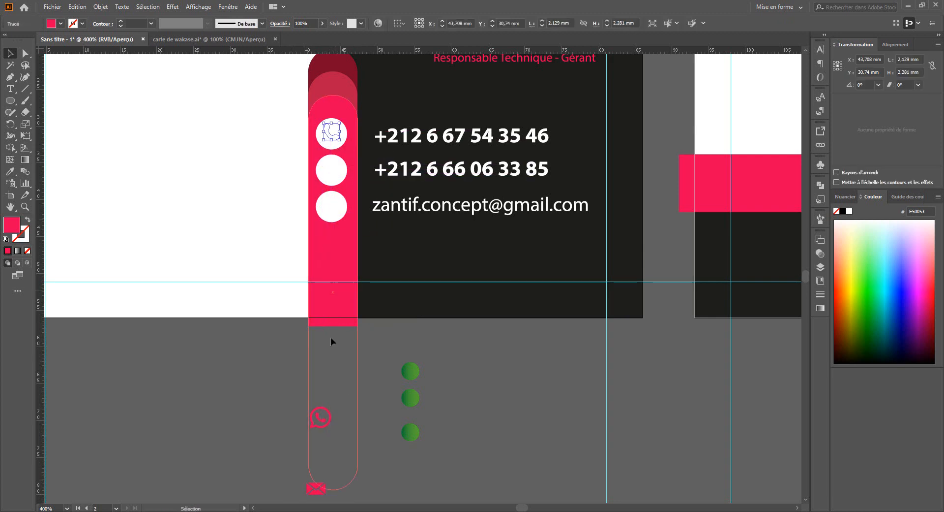
{"action": "right_click", "coordinate": [332, 135]}
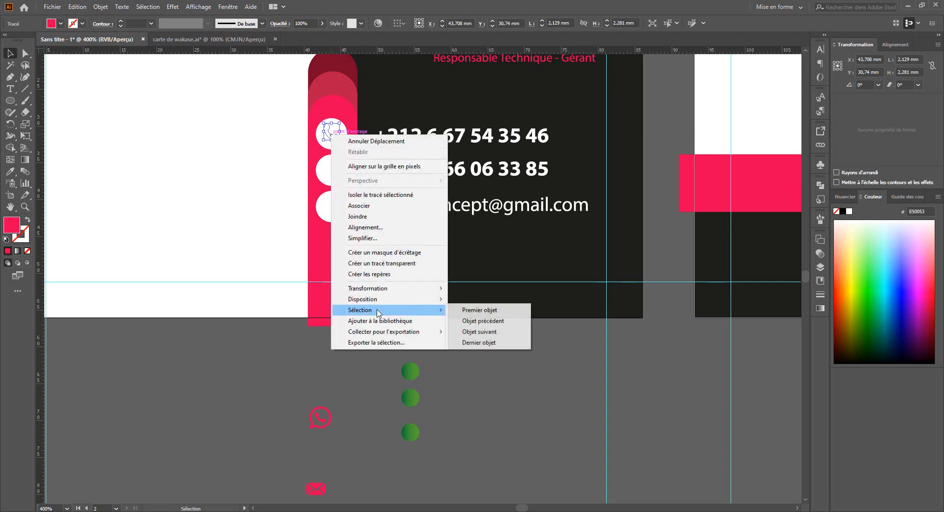
{"action": "mouse_move", "coordinate": [413, 301]}
{"action": "left_click", "coordinate": [472, 299]}
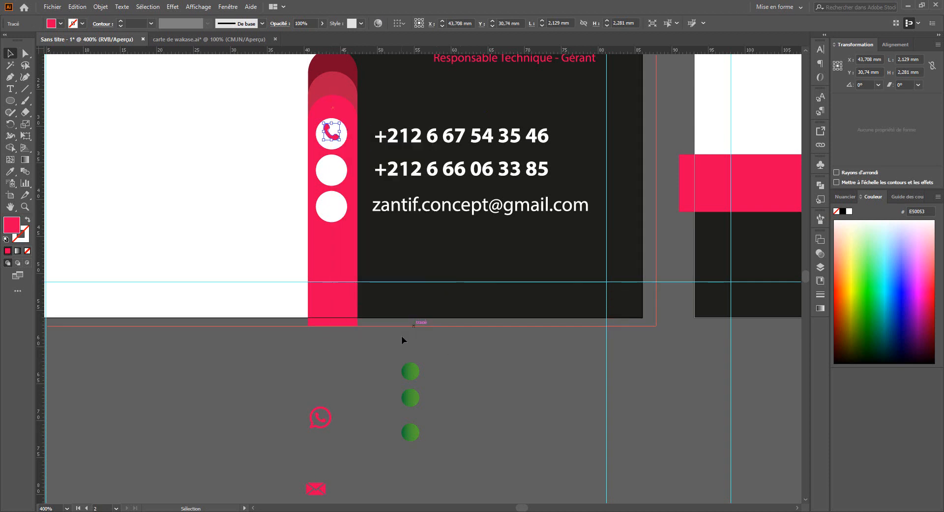
- Cut and paste the WhatsApp and envelope symbols above the artwork, placing them in the middle and lowest white circles
{"action": "left_click_drag", "start_coordinate": [304, 493], "coordinate": [303, 493]}
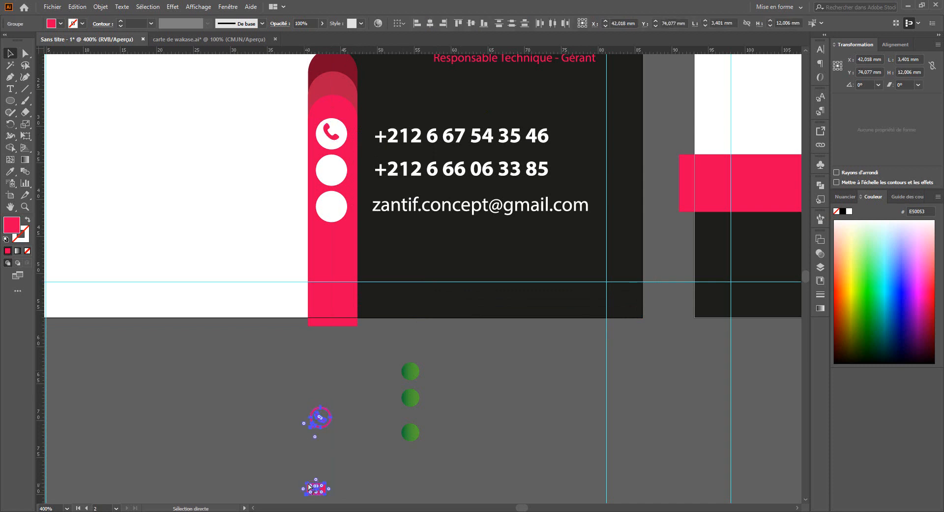
{"action": "key", "text": "ctrl+x"}
{"action": "left_click", "coordinate": [331, 179]}
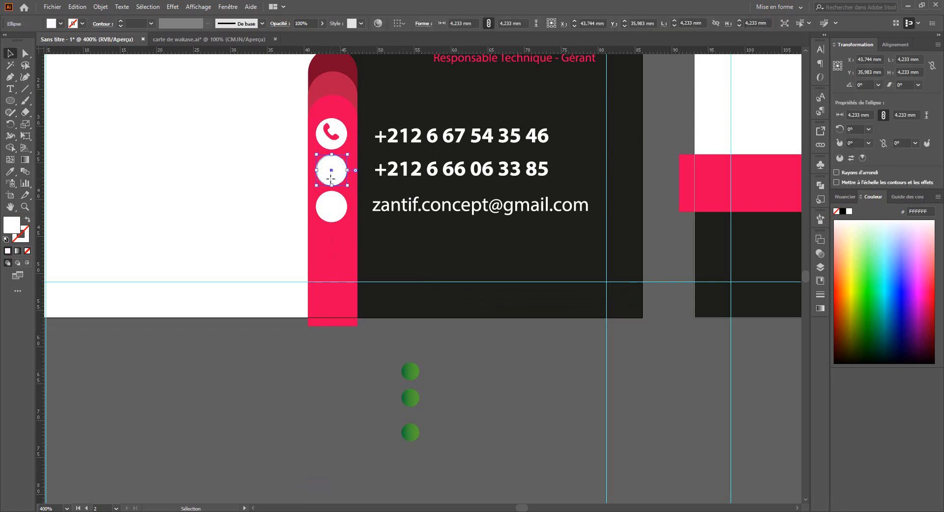
{"action": "key", "text": "ctrl+v"}
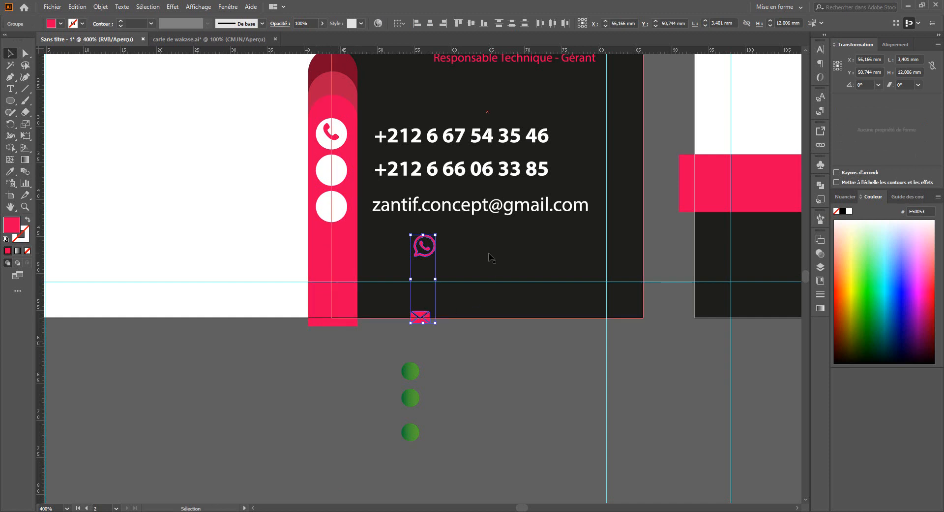
{"action": "left_click_drag", "start_coordinate": [435, 253], "coordinate": [342, 176]}
{"action": "left_click_drag", "start_coordinate": [426, 314], "coordinate": [337, 219]}
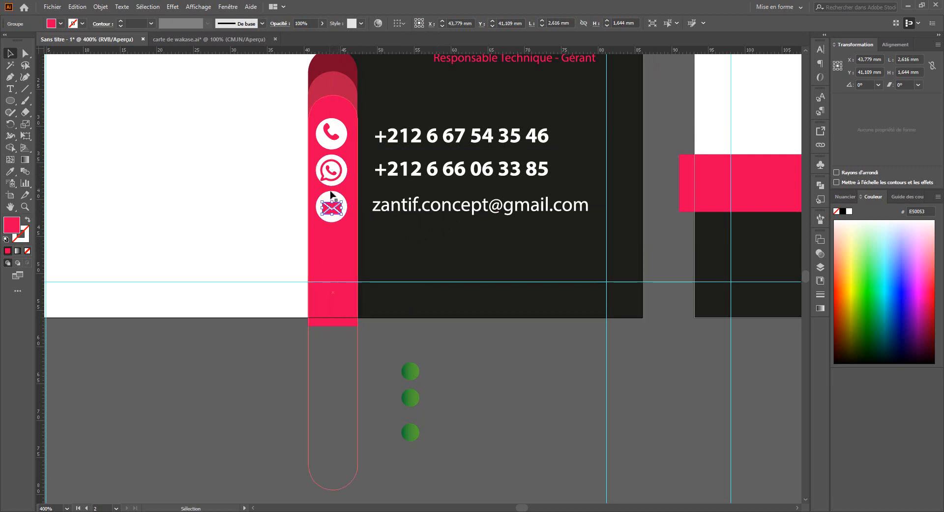
- Centre the envelope symbol and the WhatsApp symbol horizontally and vertically with their own white circles
{"action": "left_click", "coordinate": [333, 217]}
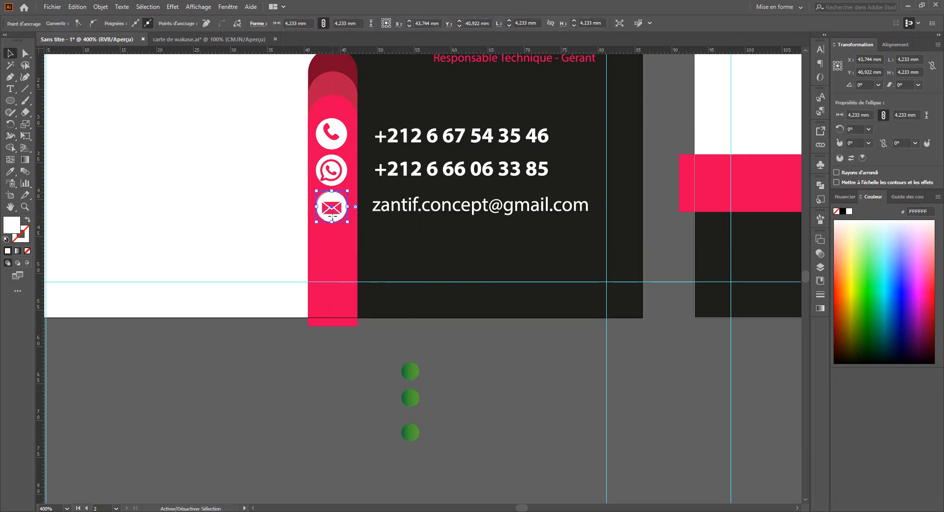
{"action": "left_click", "coordinate": [336, 208], "text": "shift"}
{"action": "left_click", "coordinate": [429, 25]}
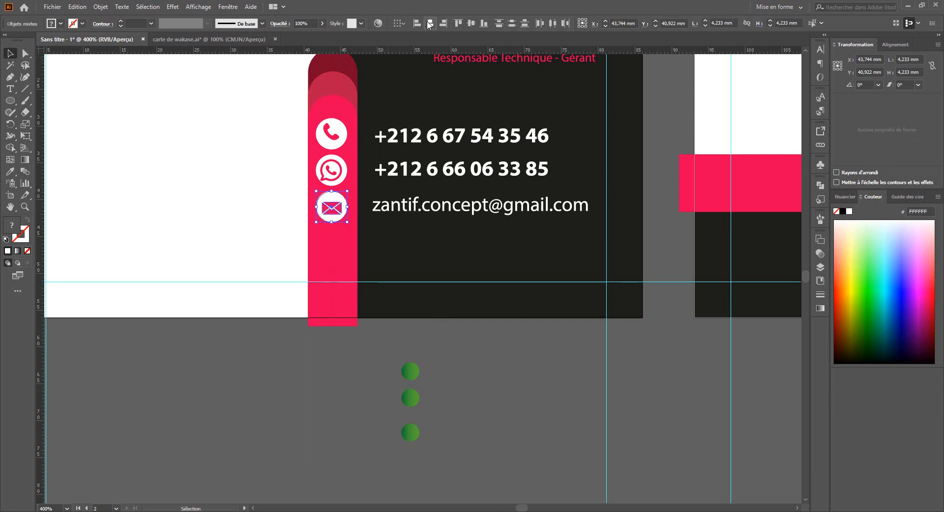
{"action": "left_click", "coordinate": [471, 23]}
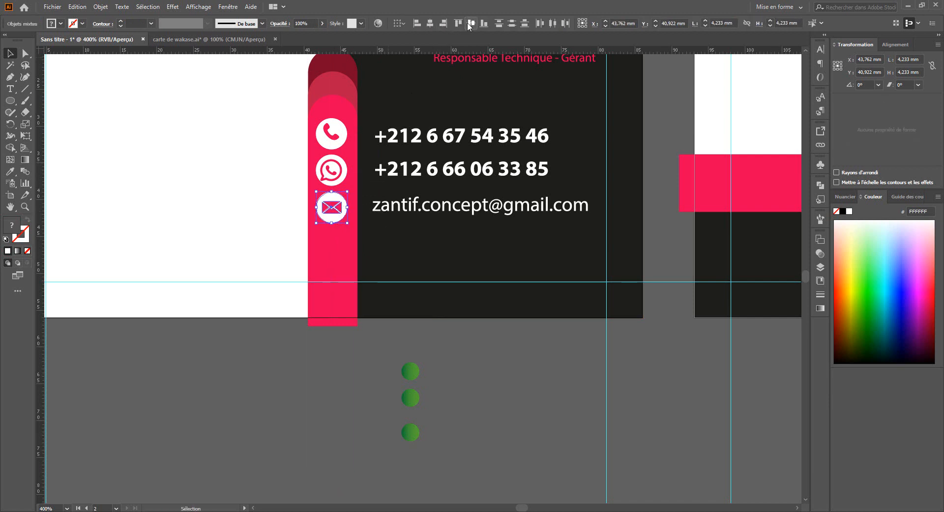
{"action": "left_click", "coordinate": [343, 172]}
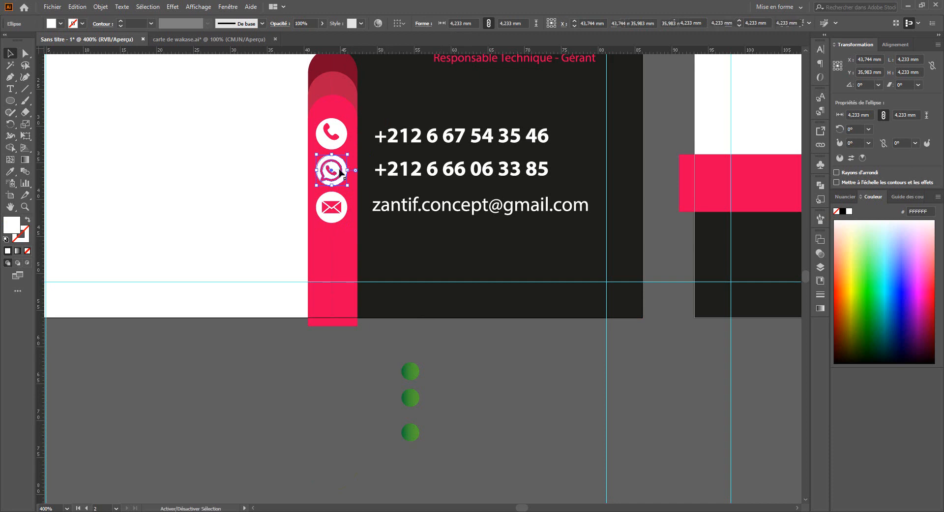
{"action": "left_click", "coordinate": [343, 172], "text": "shift"}
{"action": "left_click", "coordinate": [429, 26]}
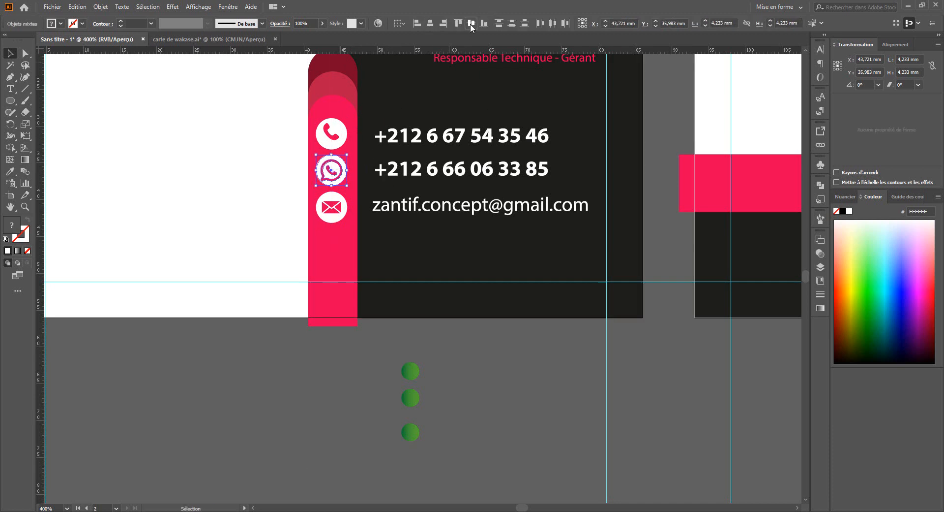
{"action": "left_click", "coordinate": [470, 24]}
- Centre the phone symbol and the top white circle on each other in both directions, and group them
{"action": "left_click", "coordinate": [336, 141]}
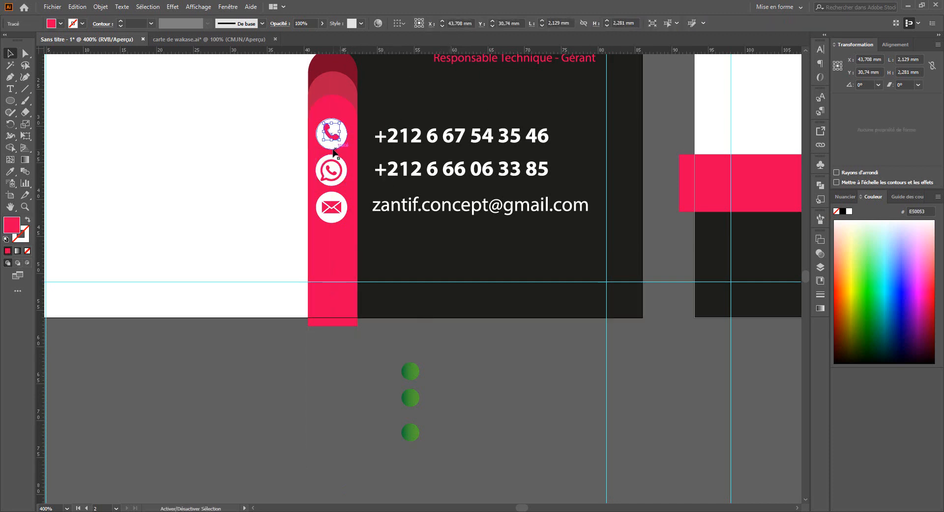
{"action": "left_click", "coordinate": [339, 147], "text": "shift"}
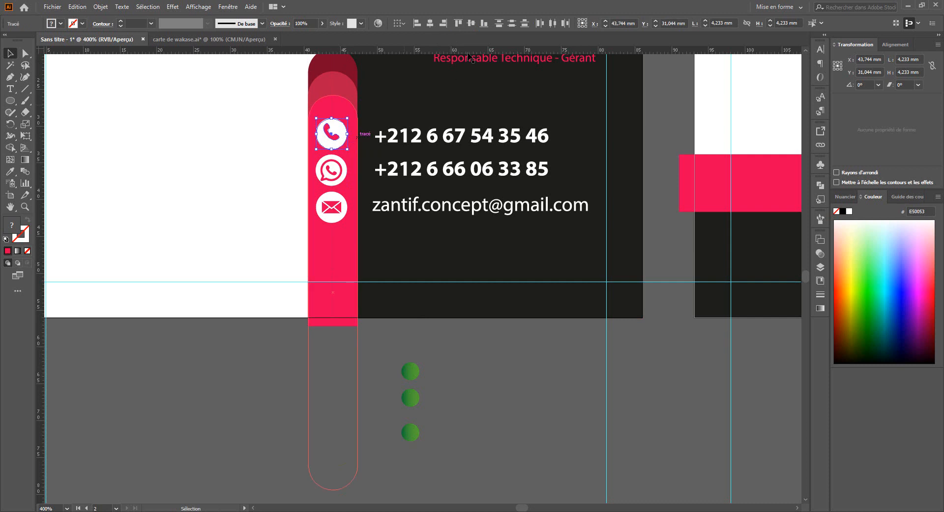
{"action": "left_click", "coordinate": [431, 26]}
{"action": "left_click", "coordinate": [472, 24]}
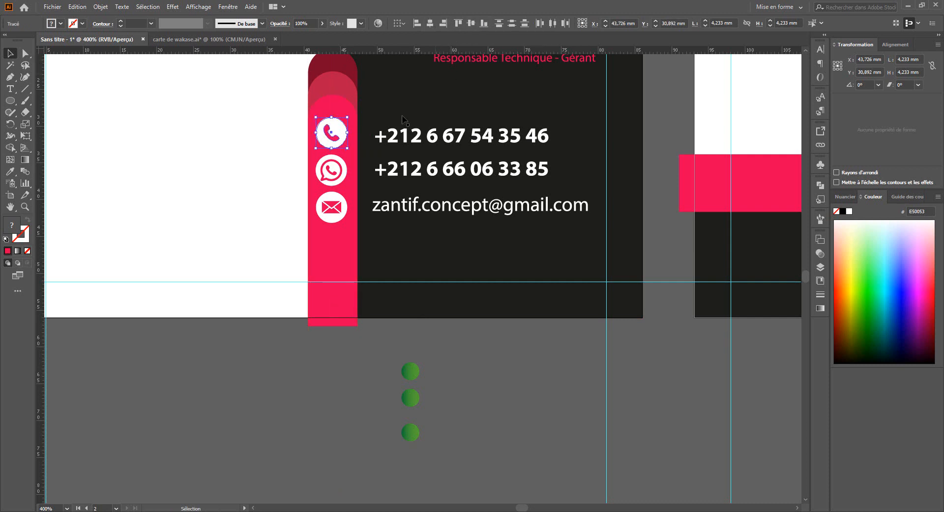
{"action": "key", "text": "ctrl+g"}
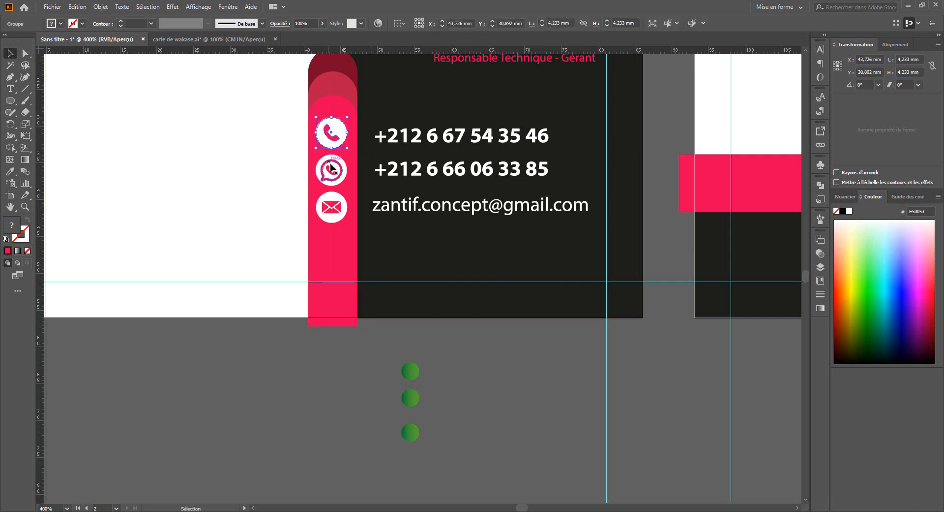
- Group the WhatsApp symbol with the middle circle, and the envelope symbol with the lowest circle
{"action": "left_click", "coordinate": [333, 173]}
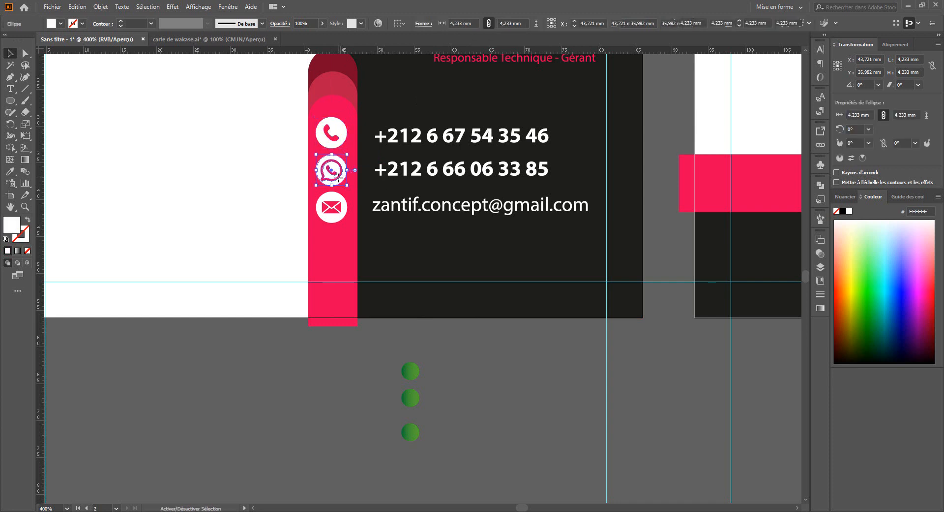
{"action": "left_click", "coordinate": [337, 178], "text": "shift"}
{"action": "key", "text": "ctrl+g"}
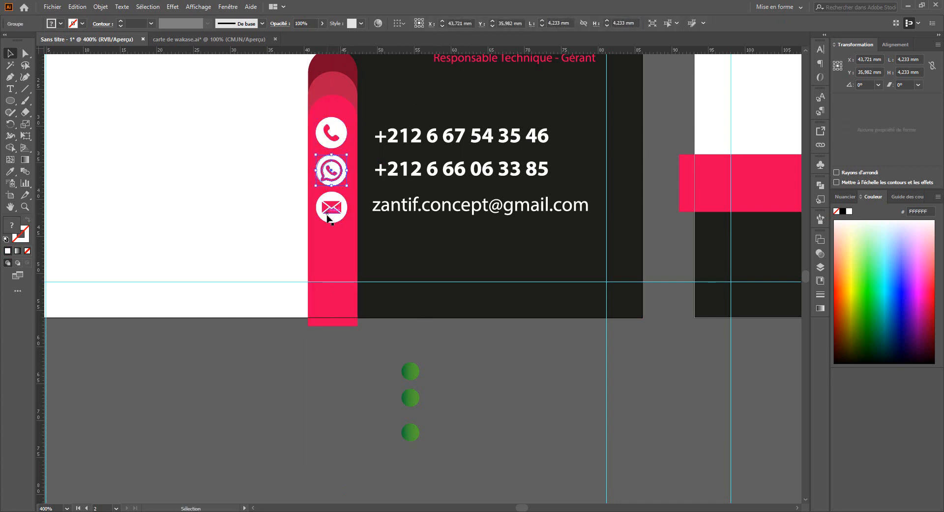
{"action": "left_click", "coordinate": [328, 218]}
{"action": "left_click", "coordinate": [335, 212], "text": "ctrl"}
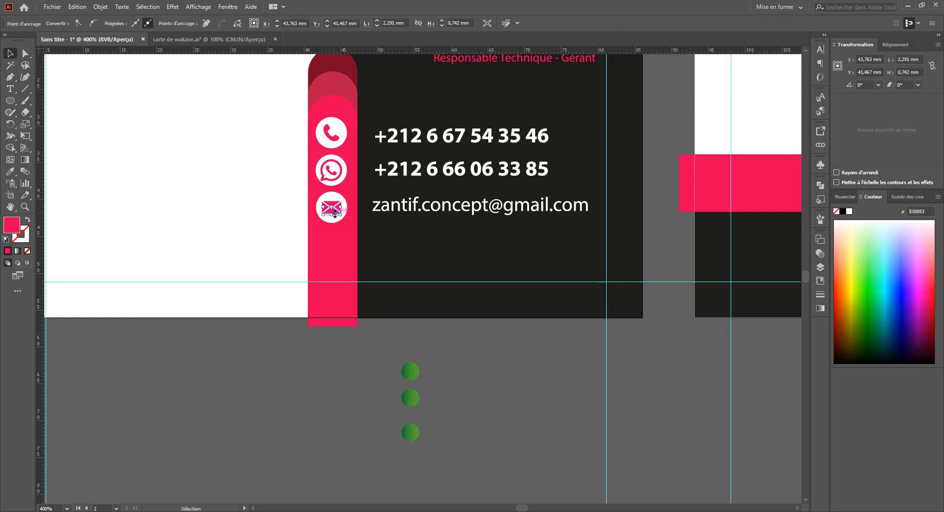
{"action": "left_click", "coordinate": [333, 197]}
{"action": "left_click", "coordinate": [334, 205], "text": "shift"}
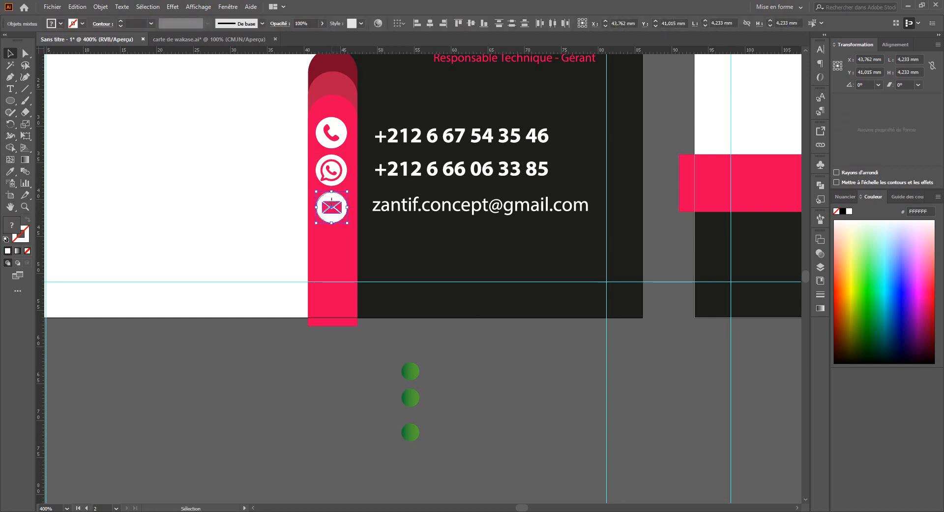
{"action": "right_click", "coordinate": [332, 201]}
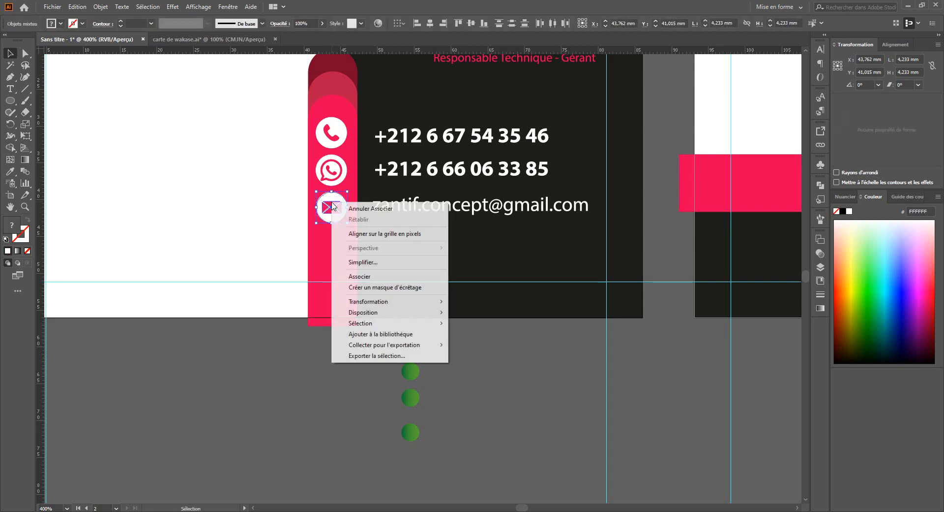
{"action": "left_click", "coordinate": [373, 276]}
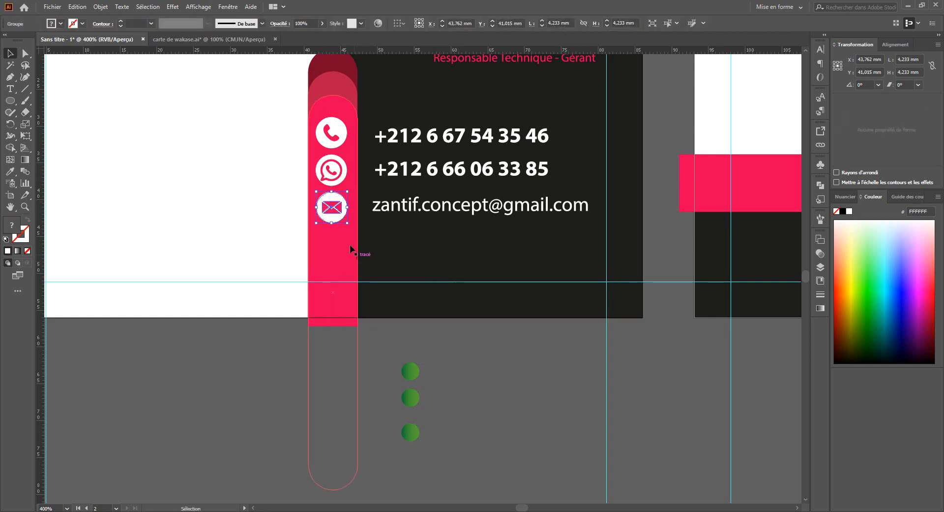
{"action": "left_click", "coordinate": [464, 343]}
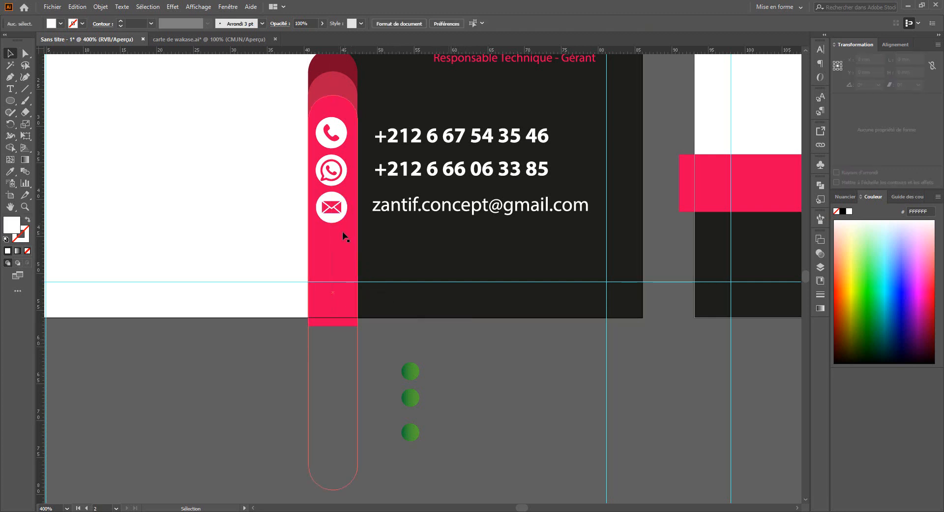
- Align the three grouped contact icons on the pink bar by their horizontal centres
{"action": "left_click", "coordinate": [332, 206]}
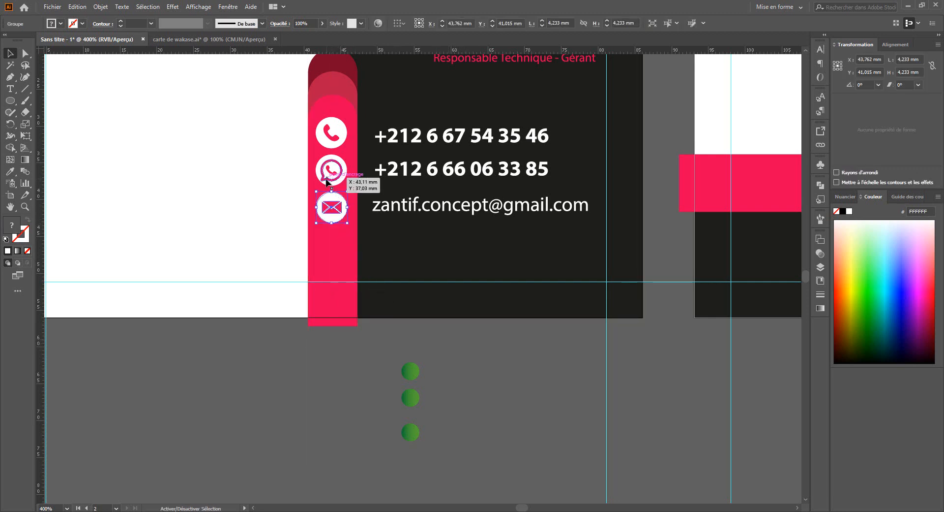
{"action": "left_click", "coordinate": [327, 177], "text": "shift"}
{"action": "left_click", "coordinate": [331, 145], "text": "shift"}
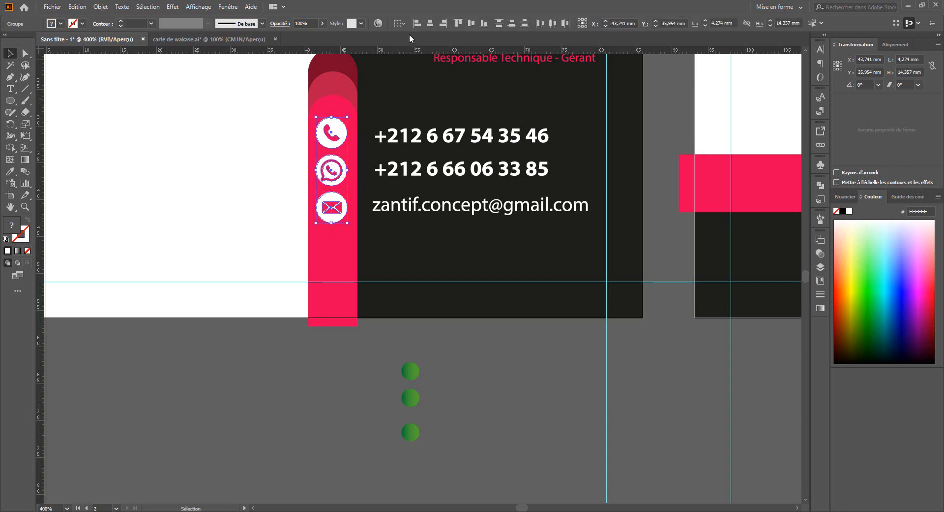
{"action": "left_click", "coordinate": [430, 23]}
{"action": "left_click", "coordinate": [482, 366]}
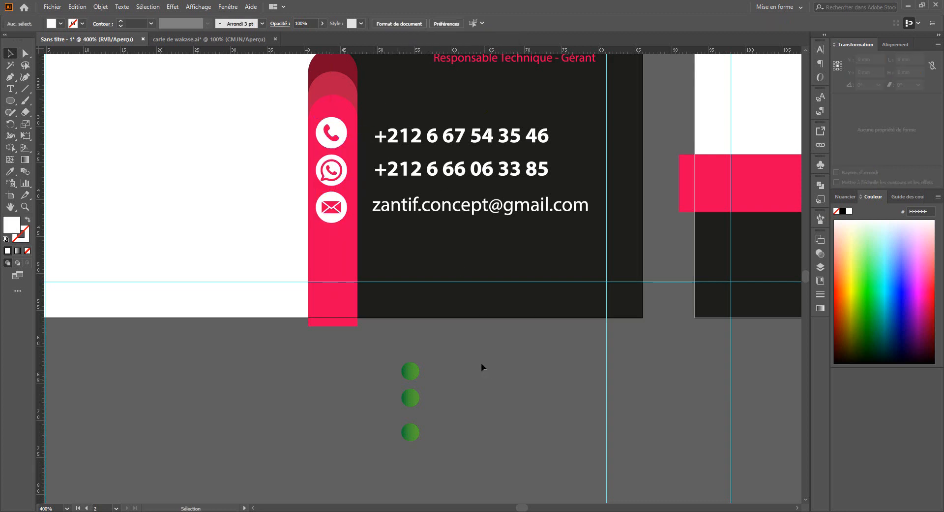
- Move the "follow me" text with its three social media icons from beside the second card to below the first card
{"action": "left_click_drag", "start_coordinate": [549, 363], "coordinate": [315, 323]}
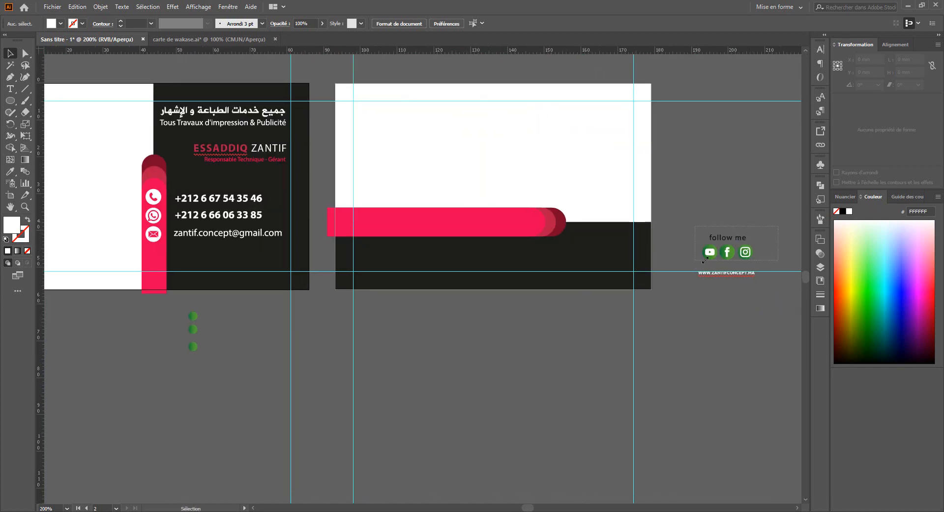
{"action": "left_click_drag", "start_coordinate": [704, 260], "coordinate": [272, 322]}
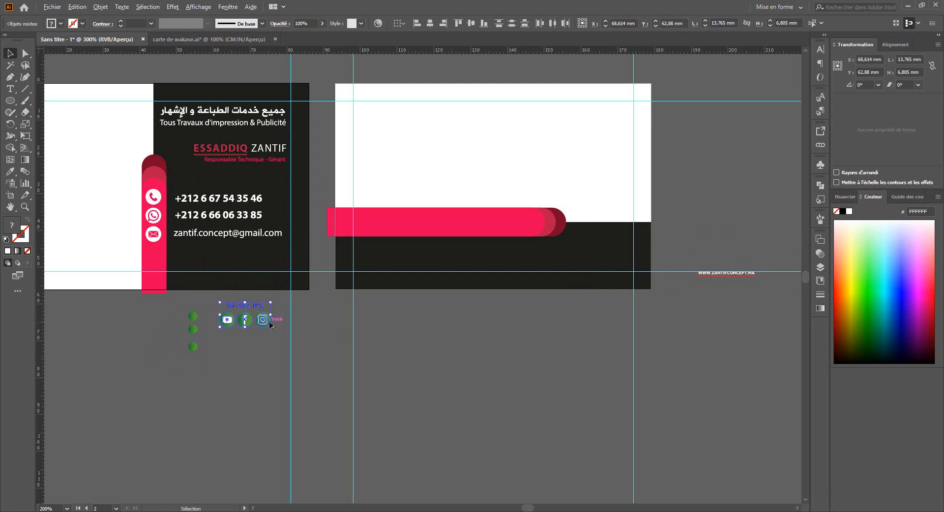
{"action": "scroll", "coordinate": [272, 322], "scroll_direction": "up", "scroll_amount": 2}
{"action": "left_click_drag", "start_coordinate": [282, 370], "coordinate": [415, 384]}
{"action": "left_click", "coordinate": [382, 371]}
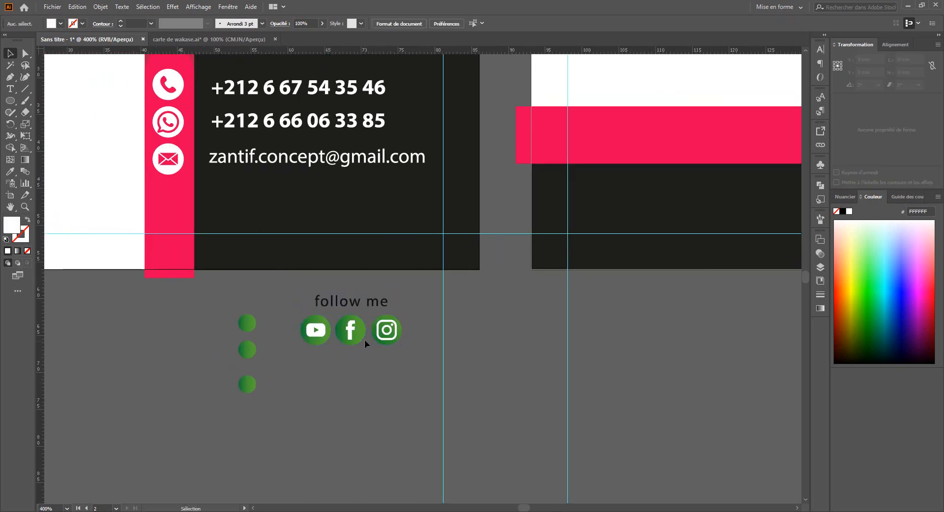
- Recolour the green discs behind the YouTube, Facebook and Instagram symbols with white sampled from the card
{"action": "left_click", "coordinate": [365, 338]}
{"action": "left_click", "coordinate": [319, 342], "text": "shift"}
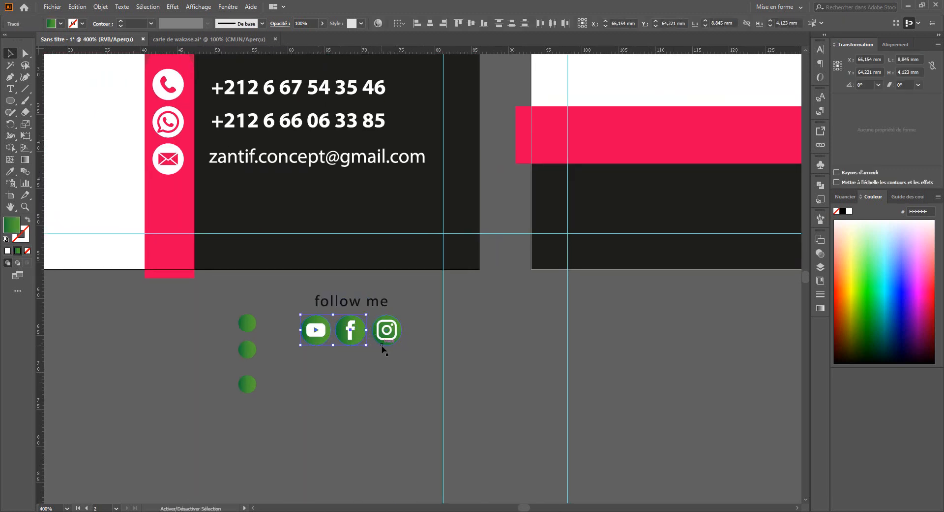
{"action": "left_click", "coordinate": [384, 344], "text": "shift"}
{"action": "left_click", "coordinate": [10, 171]}
{"action": "left_click", "coordinate": [74, 175]}
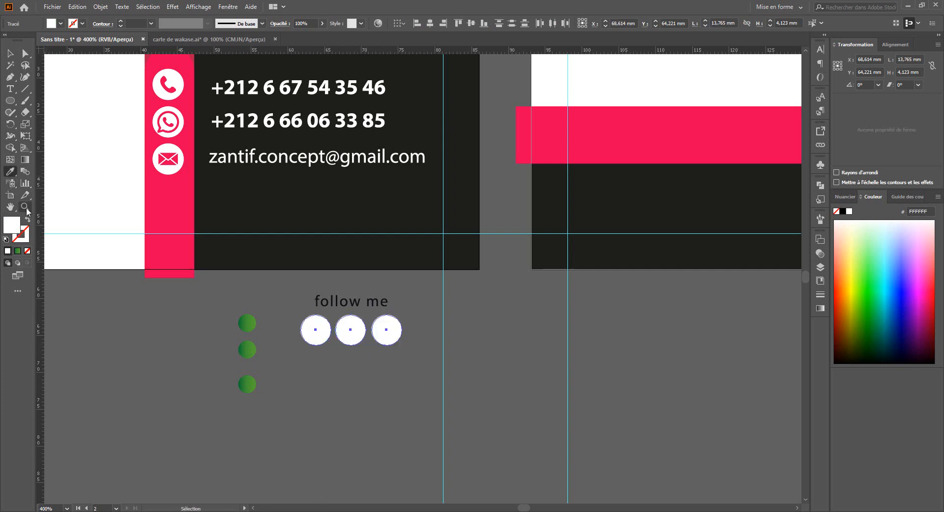
- Turn the white discs around the three social symbols into unfilled rings with a 0.5 pt white stroke
{"action": "left_click", "coordinate": [28, 223]}
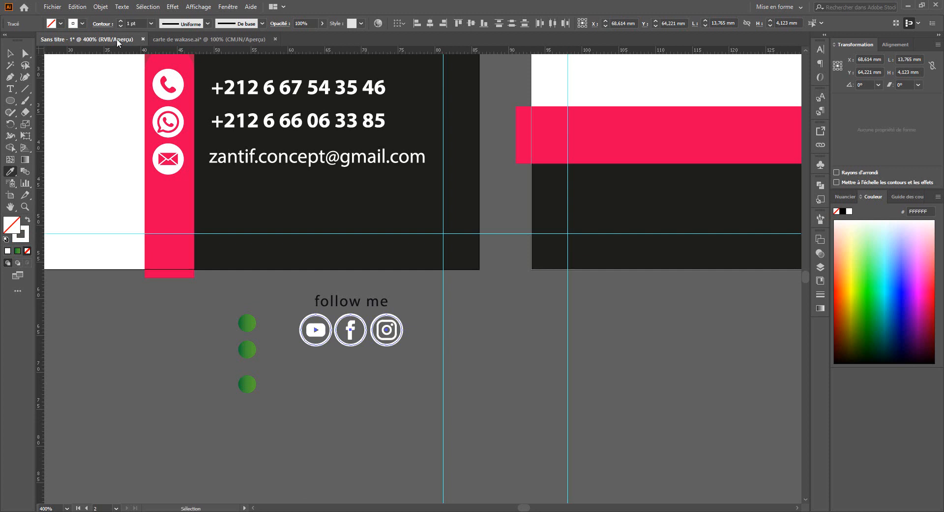
{"action": "left_click", "coordinate": [151, 20]}
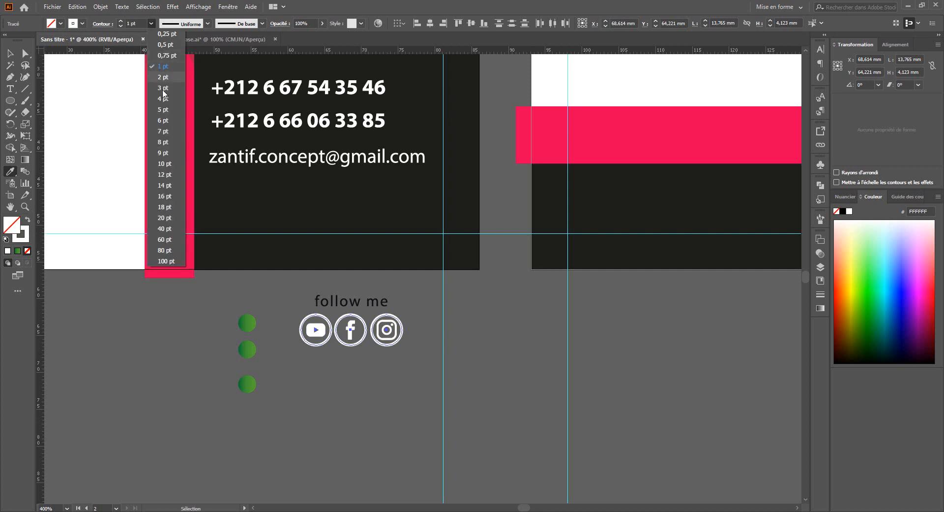
{"action": "left_click", "coordinate": [166, 45]}
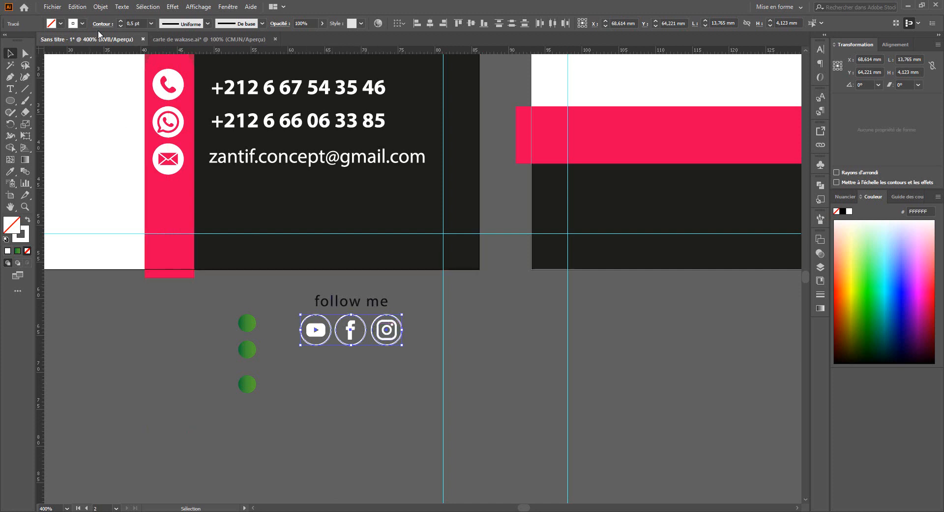
- Expand the fill and stroke of the three social media rings and group the rings together
{"action": "left_click", "coordinate": [78, 6]}
{"action": "mouse_move", "coordinate": [100, 7]}
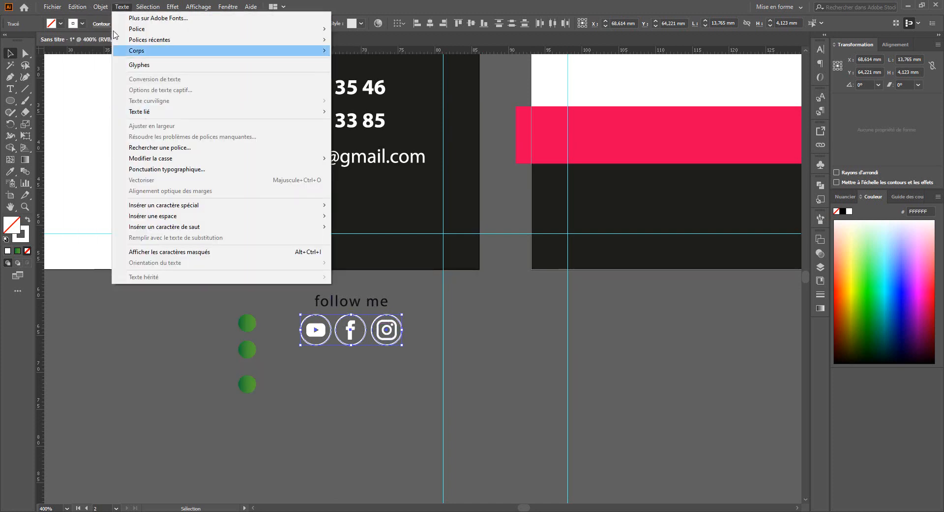
{"action": "left_click", "coordinate": [120, 123]}
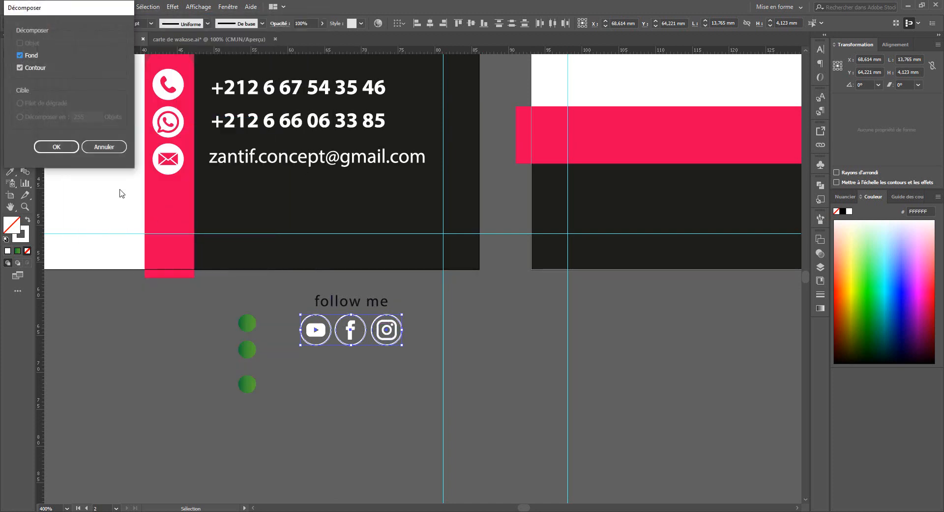
{"action": "left_click", "coordinate": [58, 147]}
{"action": "right_click", "coordinate": [348, 337]}
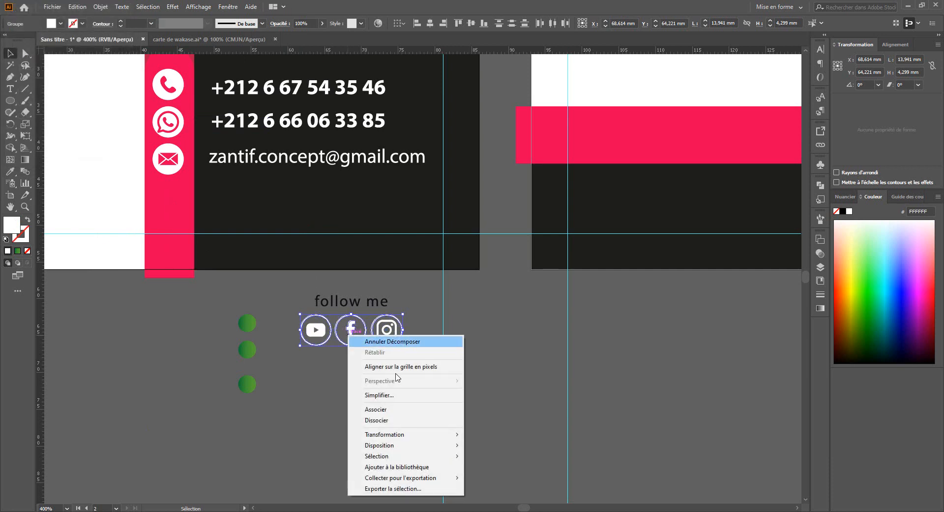
{"action": "left_click", "coordinate": [392, 409]}
- Scale the three rings together with their social symbols down to about 11.4 mm wide
{"action": "mouse_move", "coordinate": [402, 347]}
{"action": "left_mouse_down"}
{"action": "mouse_move", "coordinate": [426, 353]}
{"action": "mouse_move", "coordinate": [390, 349]}
{"action": "left_mouse_up"}
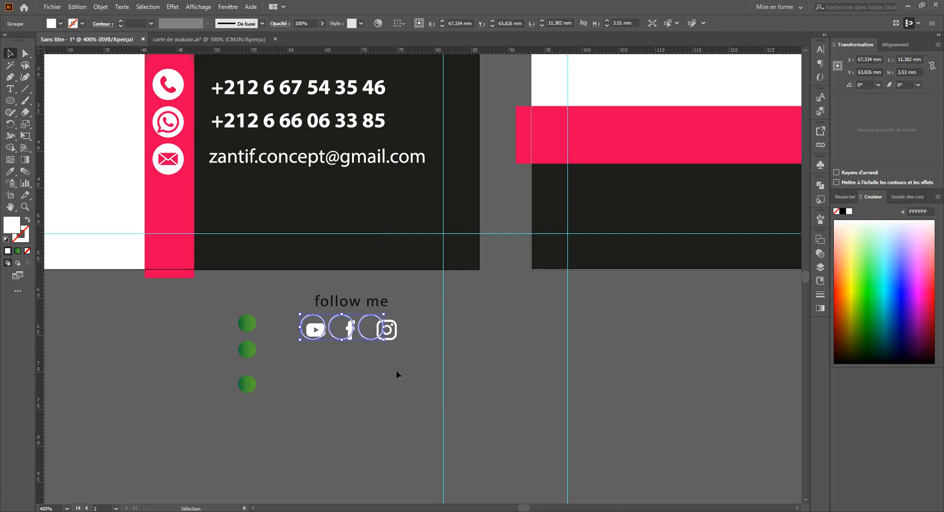
{"action": "key", "text": "ctrl+z"}
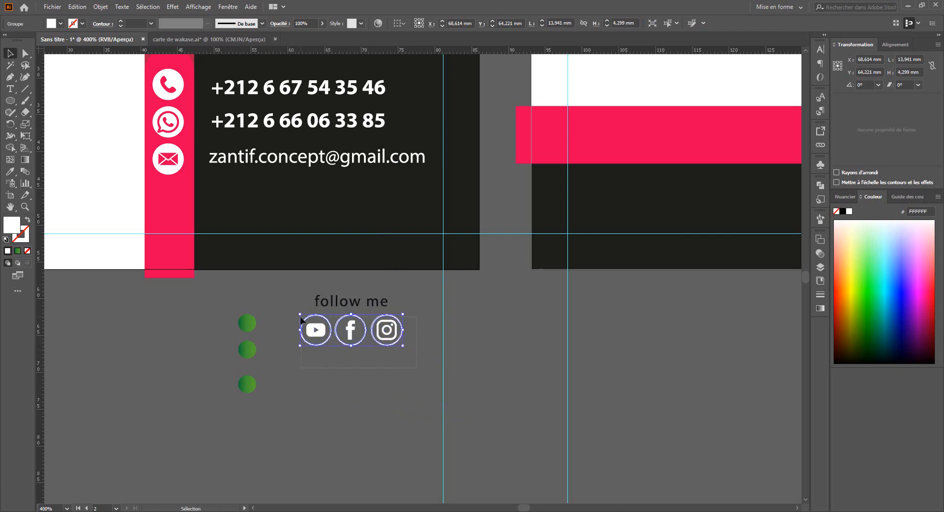
{"action": "left_click_drag", "start_coordinate": [301, 319], "coordinate": [301, 319]}
{"action": "left_click_drag", "start_coordinate": [404, 349], "coordinate": [384, 343]}
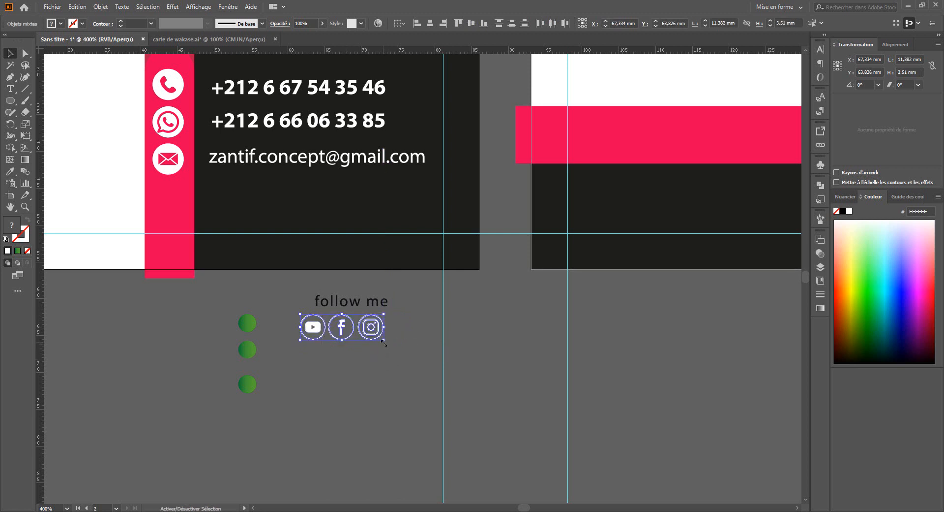
{"action": "left_click_drag", "start_coordinate": [384, 343], "coordinate": [360, 332]}
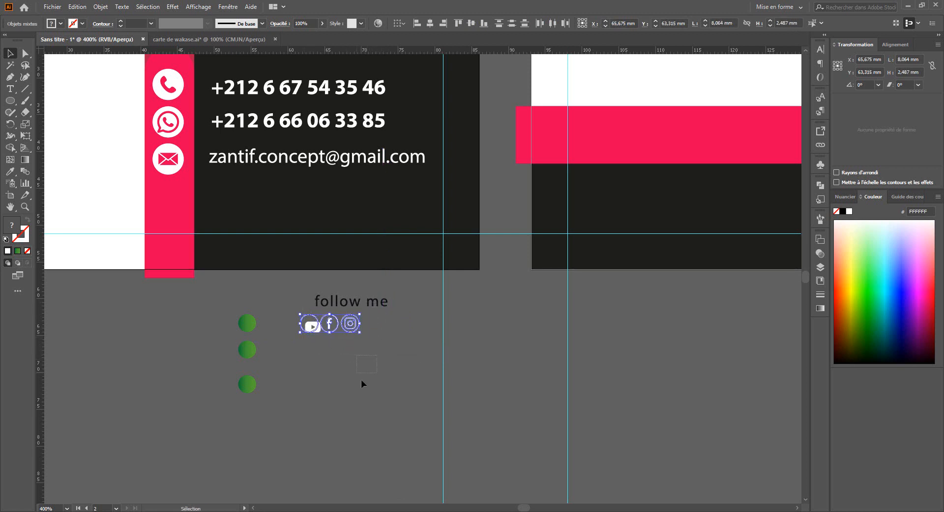
{"action": "key", "text": "ctrl+z"}
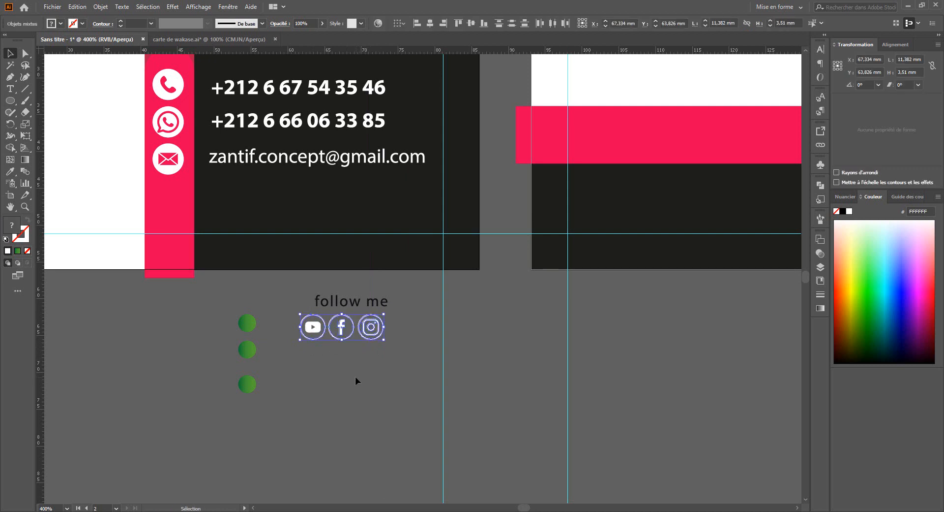
- Group the three rings with their social symbols and reduce the group to about 10 mm wide
{"action": "left_click", "coordinate": [317, 352]}
{"action": "scroll", "coordinate": [314, 335], "scroll_direction": "up", "scroll_amount": 1}
{"action": "left_click_drag", "start_coordinate": [370, 373], "coordinate": [360, 389]}
{"action": "left_click_drag", "start_coordinate": [420, 383], "coordinate": [282, 324]}
{"action": "right_click", "coordinate": [362, 346]}
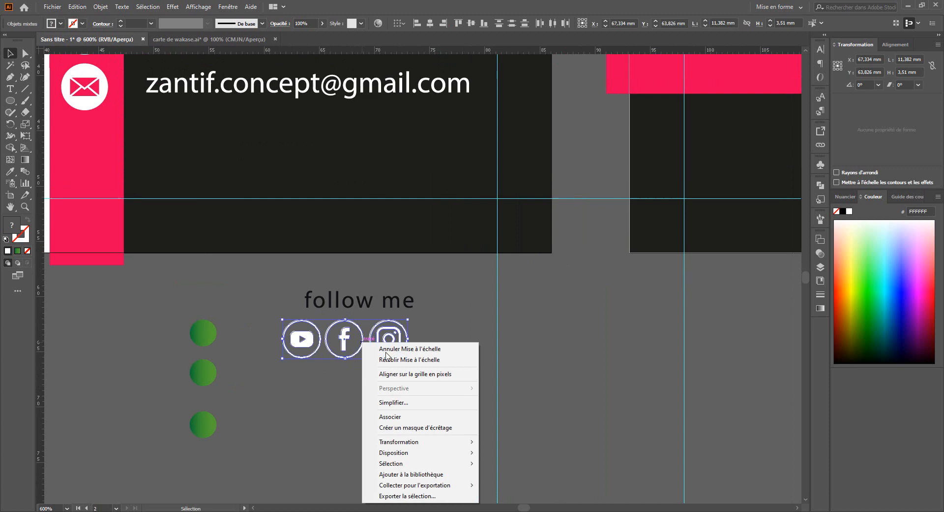
{"action": "left_click", "coordinate": [408, 416]}
{"action": "left_click_drag", "start_coordinate": [407, 360], "coordinate": [394, 354]}
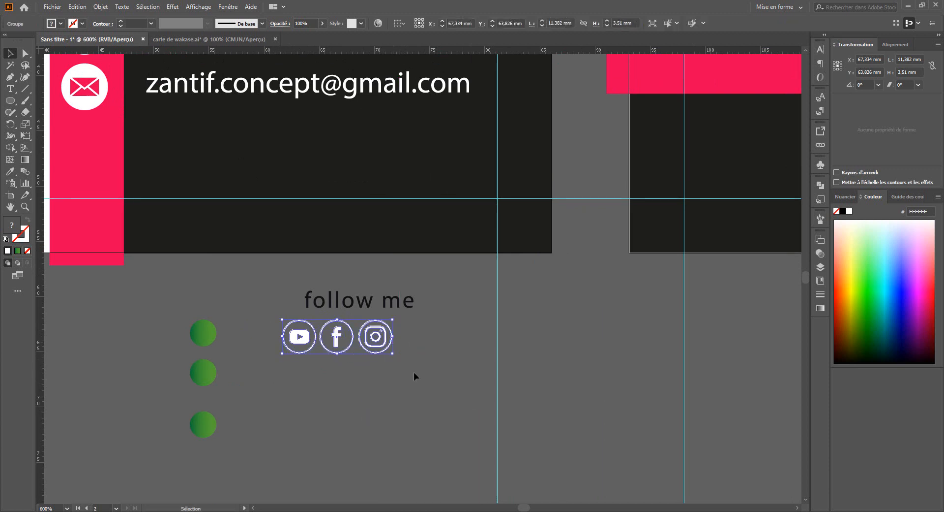
- Align the "follow me" text and social icons by their horizontal centres and move them onto the first card's dark area below the e-mail address
{"action": "left_click", "coordinate": [350, 301], "text": "shift"}
{"action": "left_click", "coordinate": [430, 23]}
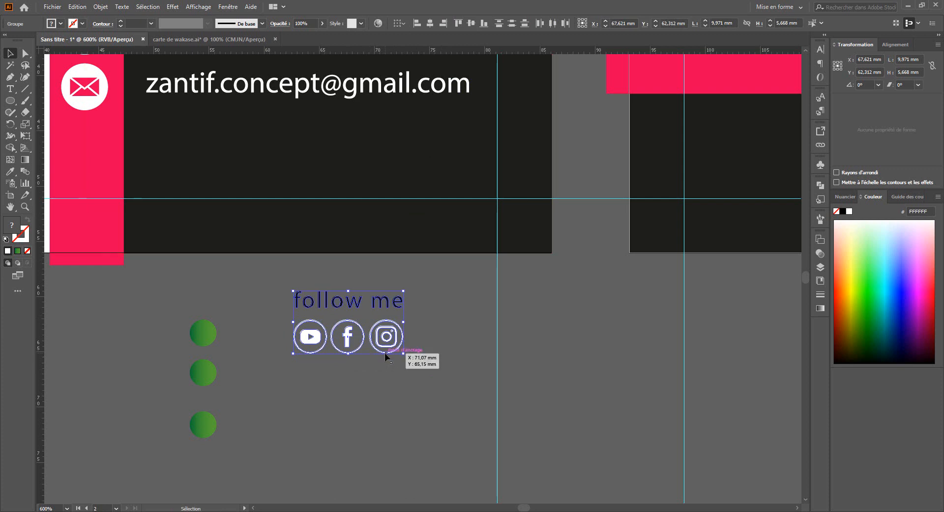
{"action": "left_click_drag", "start_coordinate": [384, 353], "coordinate": [348, 221]}
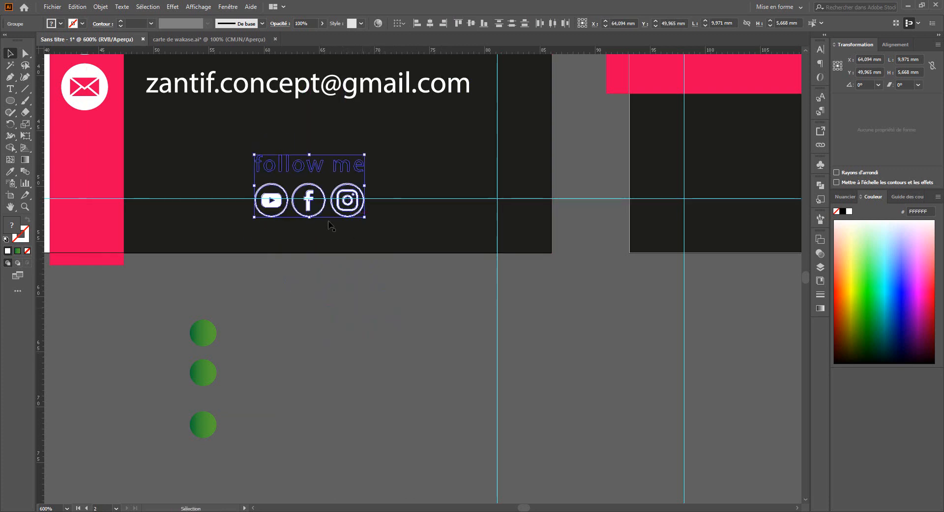
- Shrink the "follow me" text above the social icons to about 6.6 mm wide
{"action": "key", "text": "ctrl+shift+a"}
{"action": "left_click", "coordinate": [311, 166]}
{"action": "left_click_drag", "start_coordinate": [369, 169], "coordinate": [318, 176]}
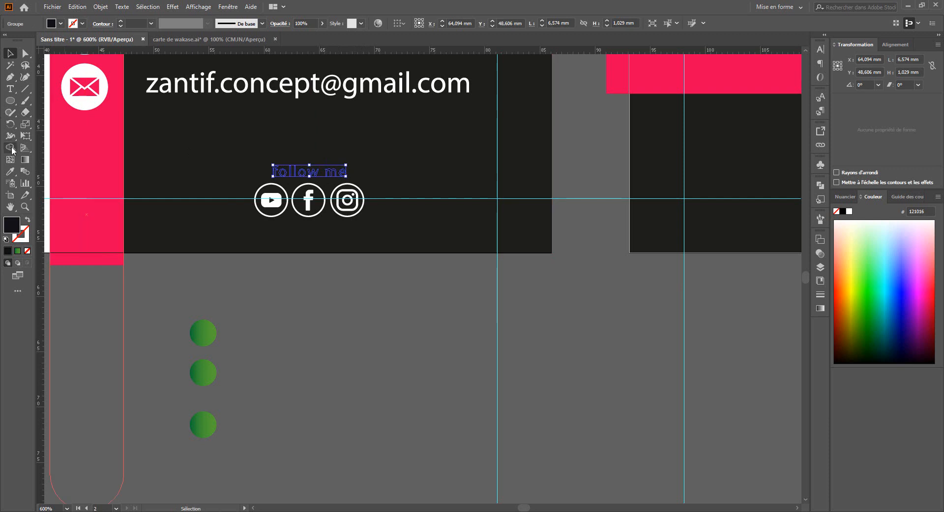
- Recolour the "follow me" text with the pink sampled from the contact bar
{"action": "left_click", "coordinate": [10, 171]}
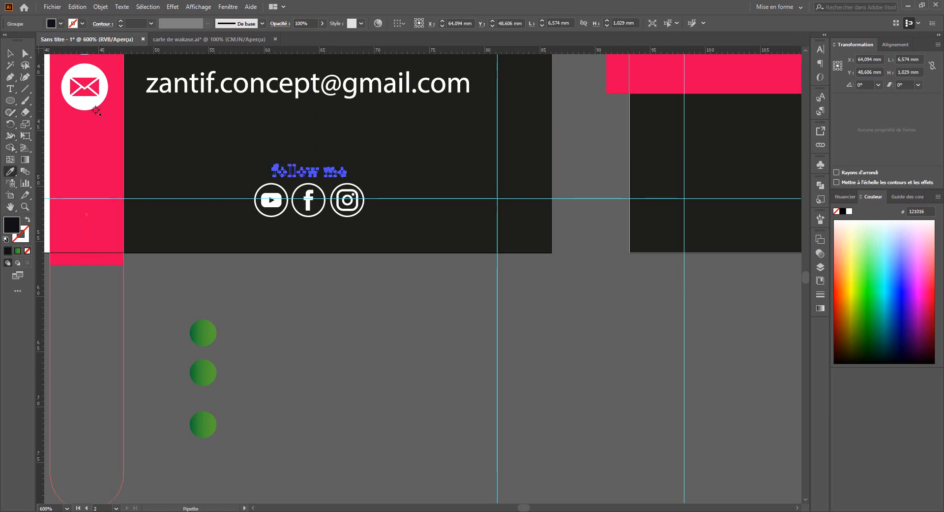
{"action": "left_click", "coordinate": [81, 102]}
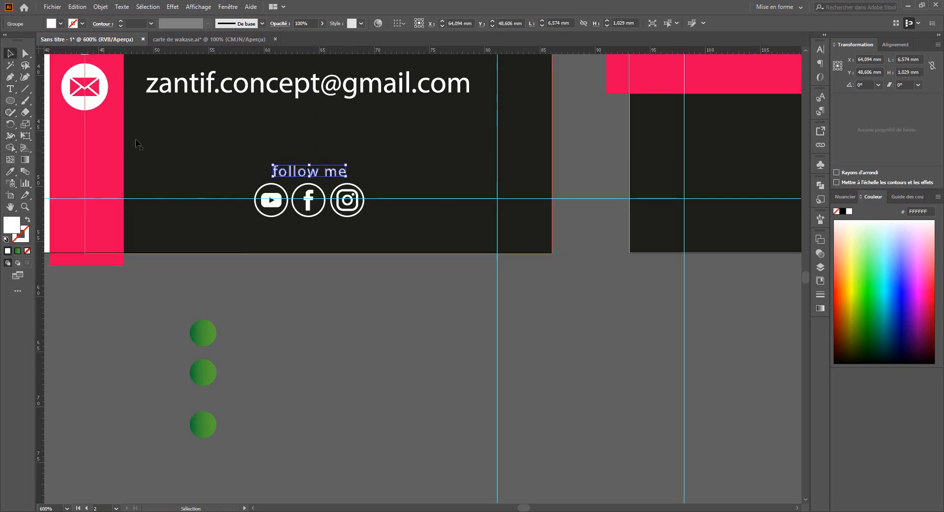
{"action": "left_click", "coordinate": [103, 168]}
{"action": "key", "text": "v"}
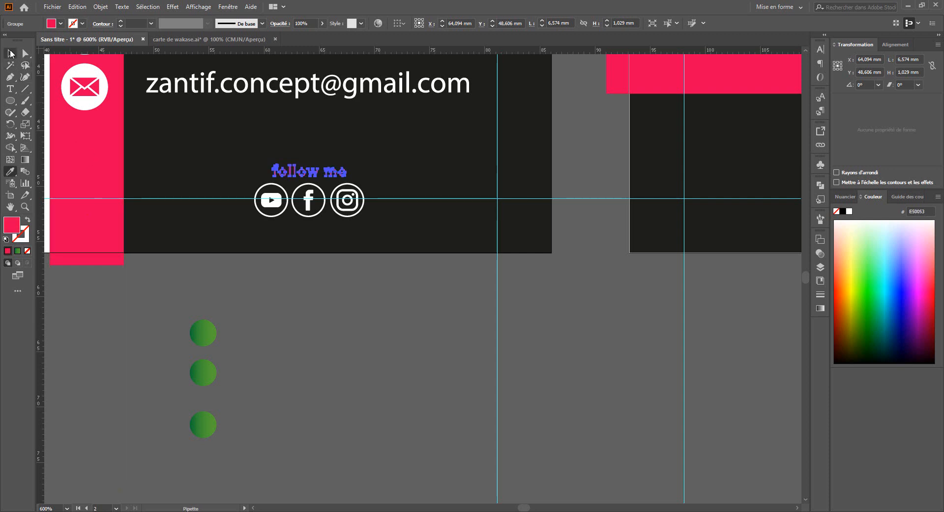
{"action": "left_click", "coordinate": [433, 370]}
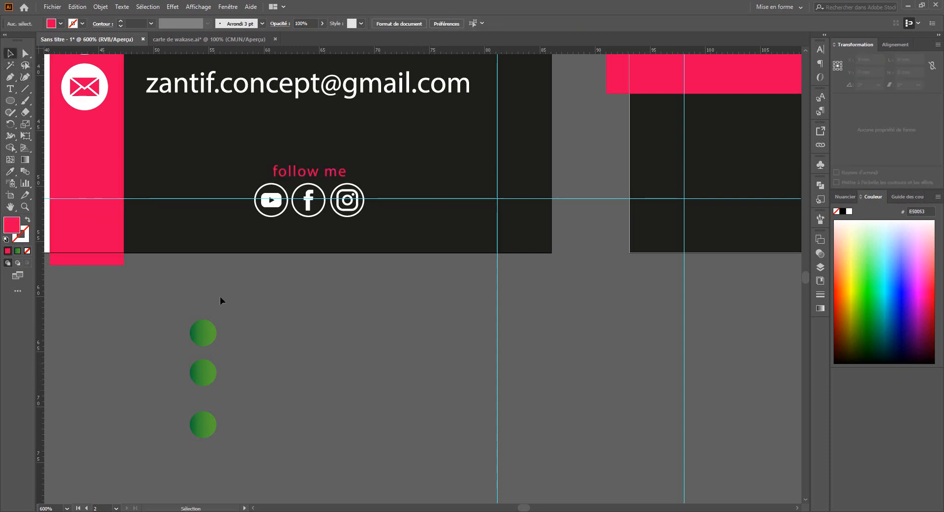
- Convert the "ZANTIF CONCEPT" text under the first card's logo to outlines and shrink it to about 27.4 mm wide
{"action": "left_click_drag", "start_coordinate": [202, 276], "coordinate": [345, 466]}
{"action": "scroll", "coordinate": [465, 336], "scroll_direction": "down", "scroll_amount": 2}
{"action": "scroll", "coordinate": [492, 368], "scroll_direction": "down", "scroll_amount": 1}
{"action": "left_click_drag", "start_coordinate": [302, 180], "coordinate": [355, 61]}
{"action": "left_click_drag", "start_coordinate": [378, 112], "coordinate": [322, 301]}
{"action": "left_click", "coordinate": [303, 197]}
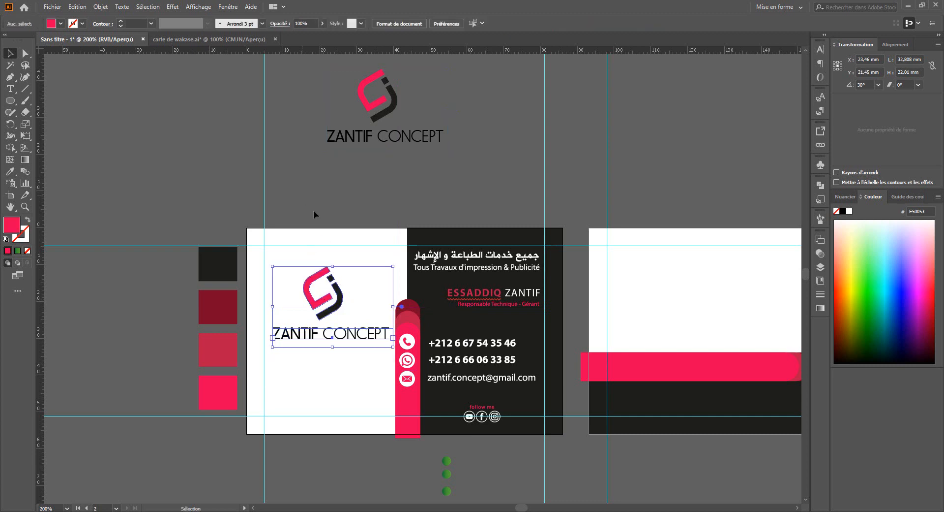
{"action": "scroll", "coordinate": [321, 247], "scroll_direction": "down", "scroll_amount": 2}
{"action": "left_click", "coordinate": [316, 241]}
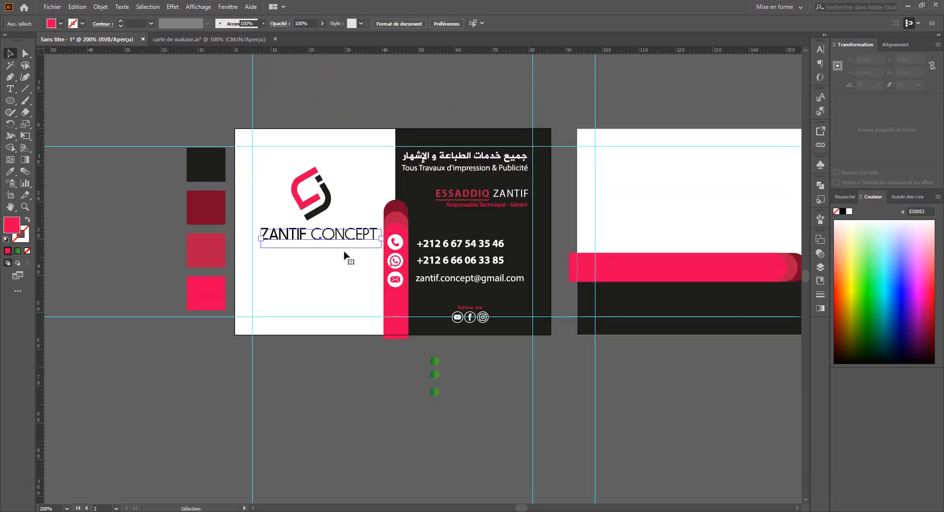
{"action": "right_click", "coordinate": [316, 236]}
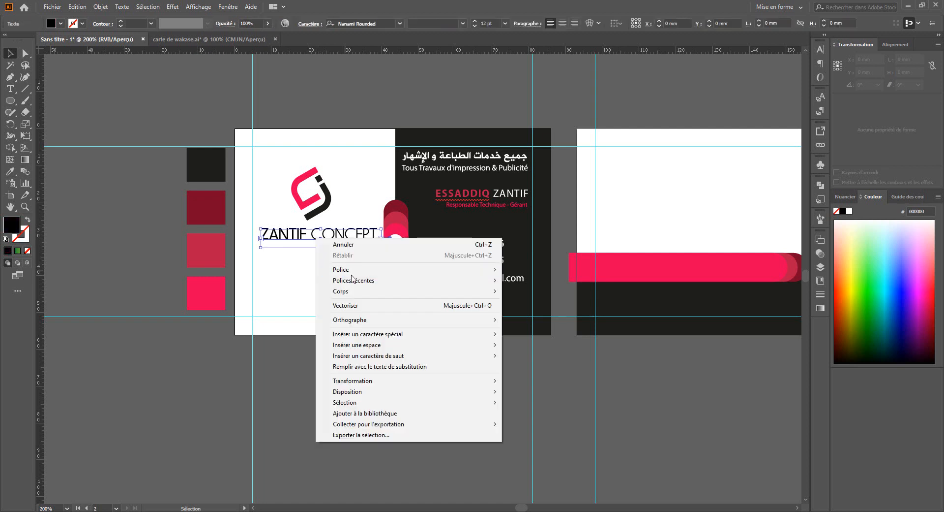
{"action": "left_click", "coordinate": [361, 306]}
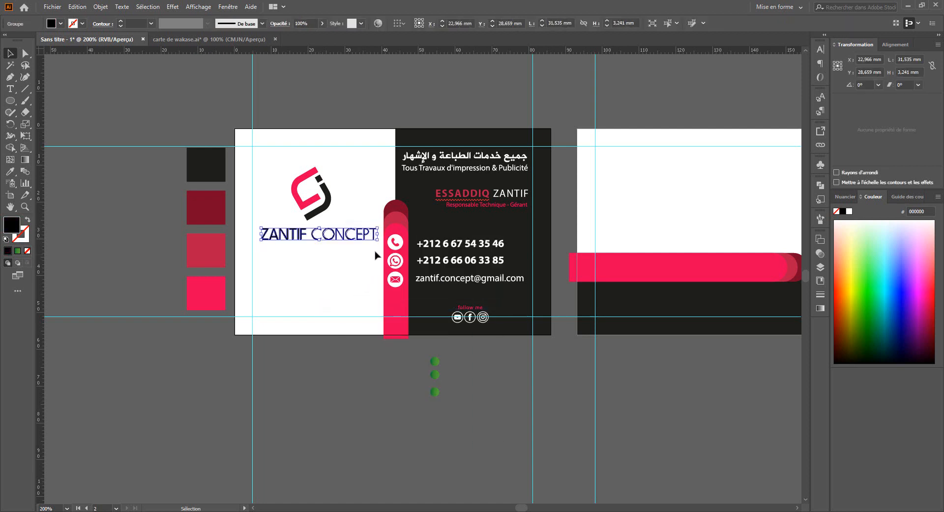
{"action": "left_click_drag", "start_coordinate": [377, 243], "coordinate": [370, 241]}
- Align the first card's logo symbol and the "ZANTIF CONCEPT" text by their horizontal centres
{"action": "left_click", "coordinate": [319, 215]}
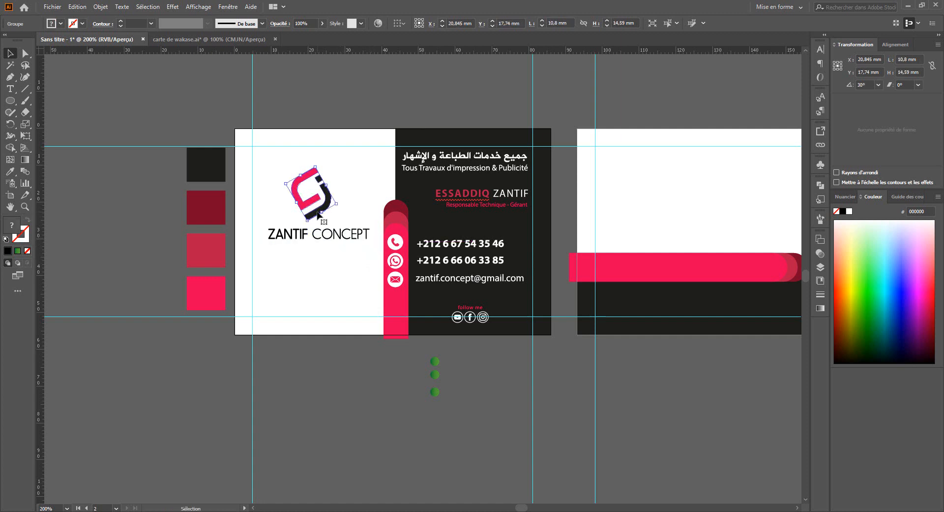
{"action": "left_click", "coordinate": [347, 234], "text": "shift"}
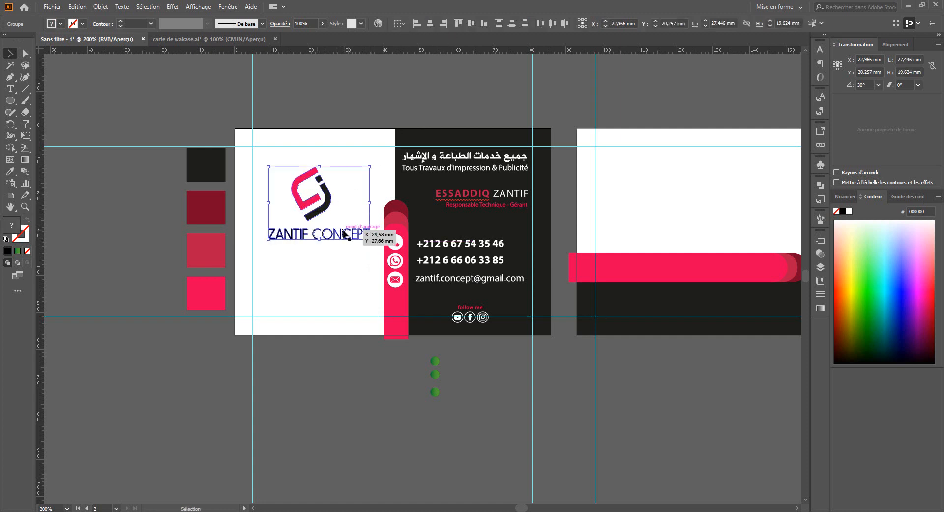
{"action": "left_click", "coordinate": [431, 24]}
{"action": "left_click", "coordinate": [320, 280]}
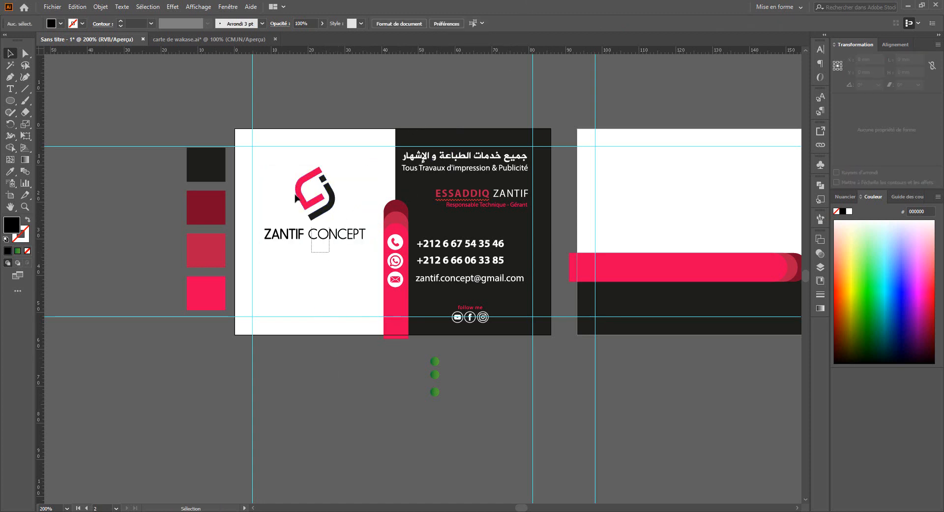
- Duplicate the logo symbol with its text onto the middle of the second card's white area
{"action": "left_click_drag", "start_coordinate": [295, 194], "coordinate": [295, 189]}
{"action": "key", "text": "space"}
{"action": "left_click_drag", "start_coordinate": [486, 406], "coordinate": [314, 396]}
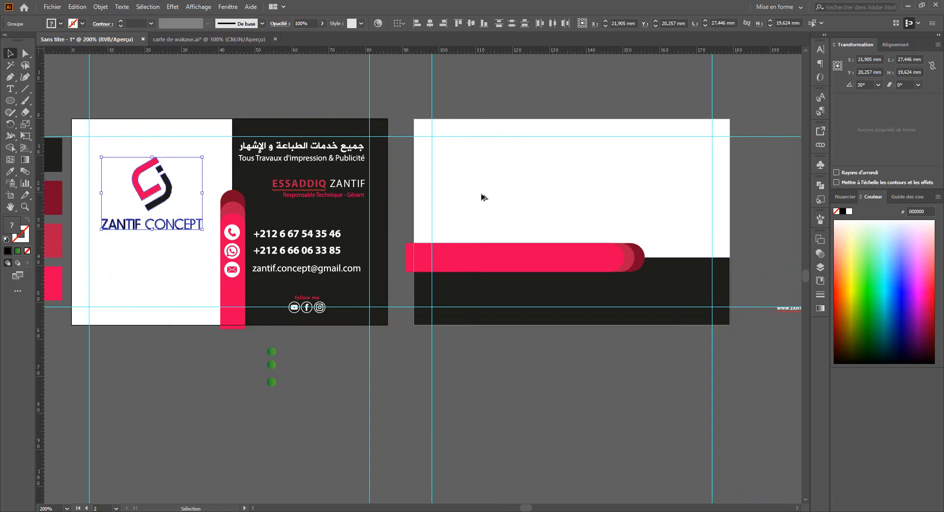
{"action": "left_click_drag", "start_coordinate": [482, 197], "coordinate": [587, 188]}
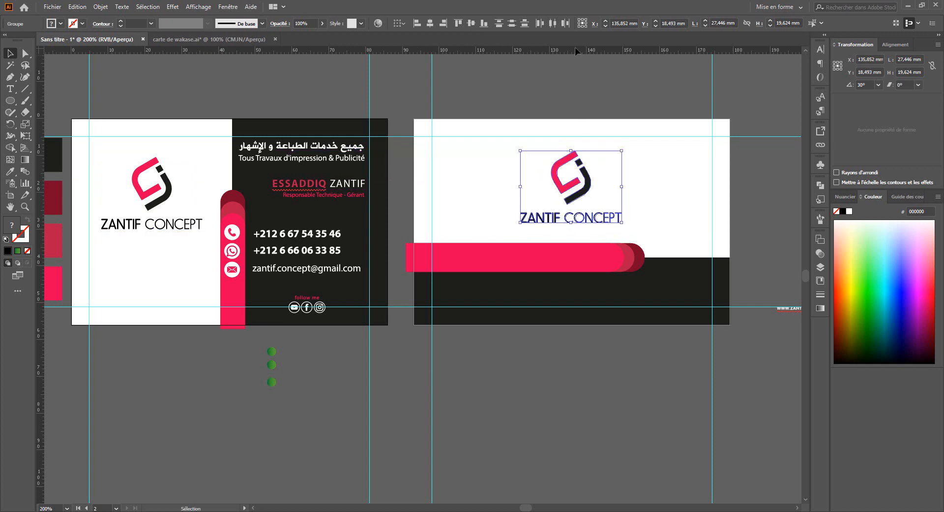
- Bring the second card's logo level with the first card's logo using a temporary horizontal guide, and delete the guide
{"action": "left_click_drag", "start_coordinate": [578, 59], "coordinate": [586, 157]}
{"action": "left_click", "coordinate": [572, 211]}
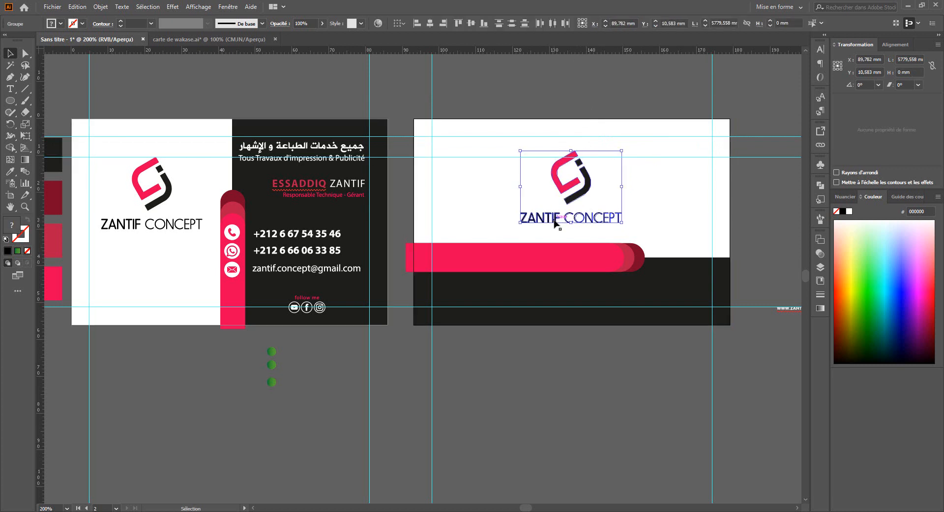
{"action": "left_click_drag", "start_coordinate": [554, 220], "coordinate": [556, 219]}
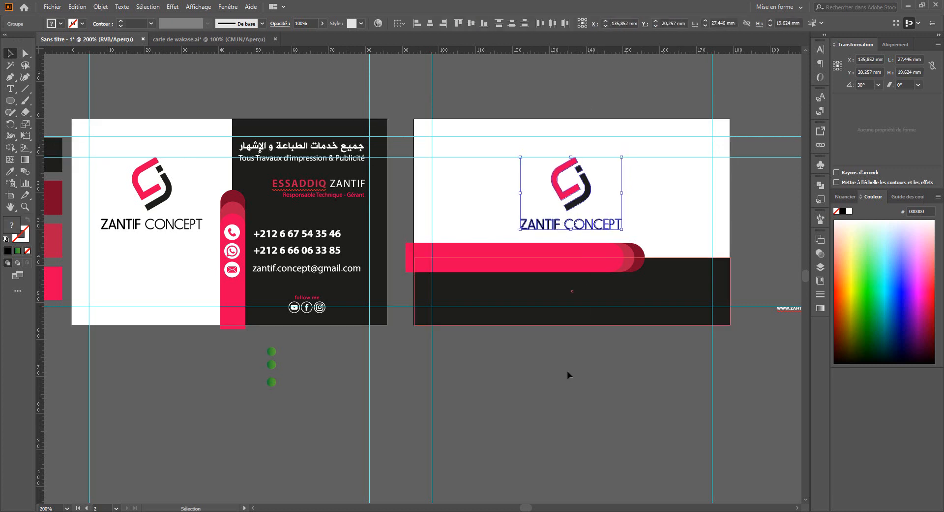
{"action": "left_click", "coordinate": [690, 133]}
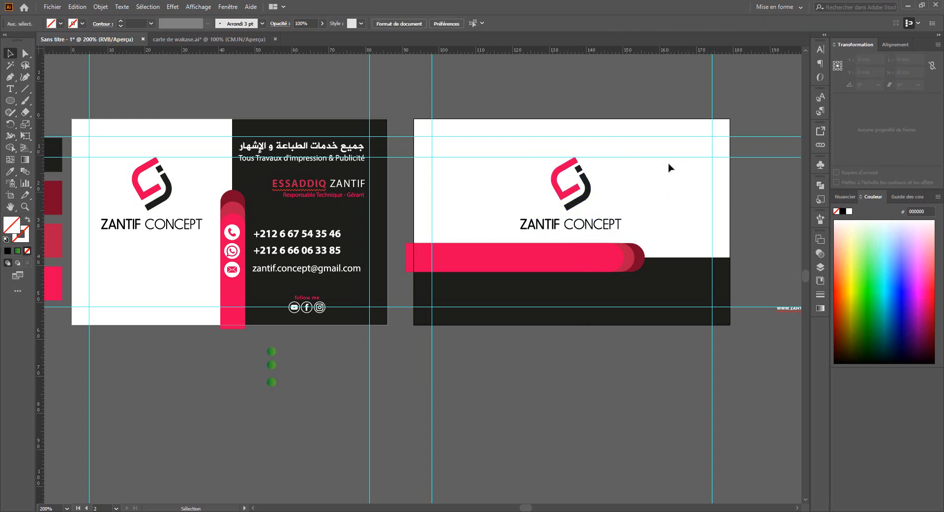
{"action": "left_click", "coordinate": [669, 158]}
{"action": "key", "text": "Delete"}
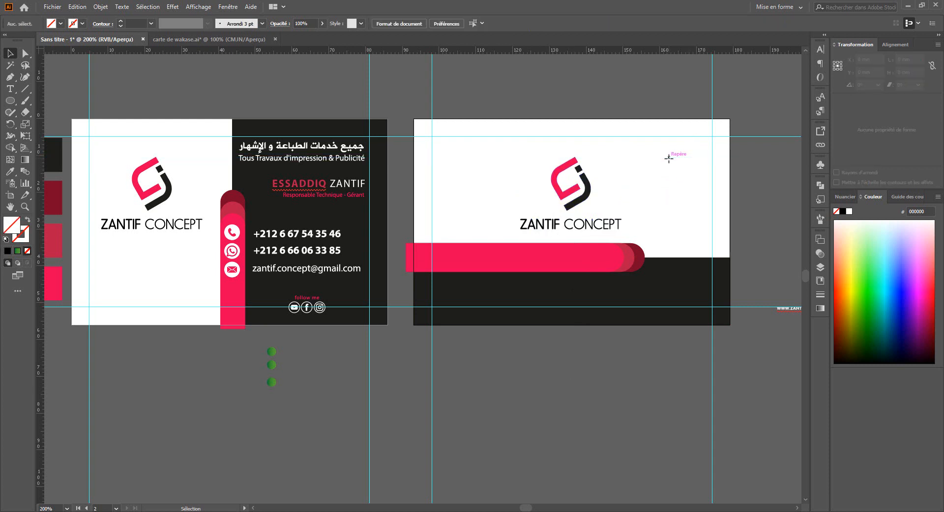
{"action": "left_click_drag", "start_coordinate": [627, 391], "coordinate": [486, 382]}
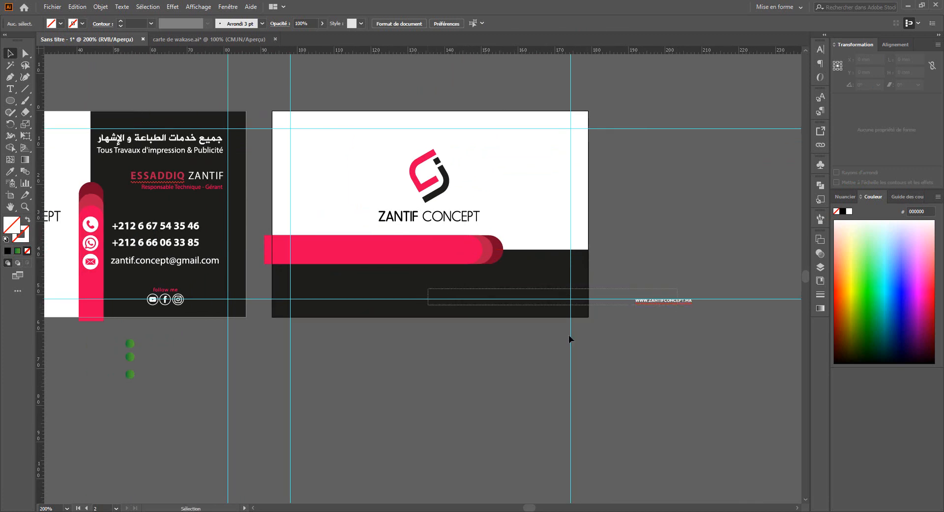
{"action": "left_click_drag", "start_coordinate": [668, 305], "coordinate": [693, 188]}
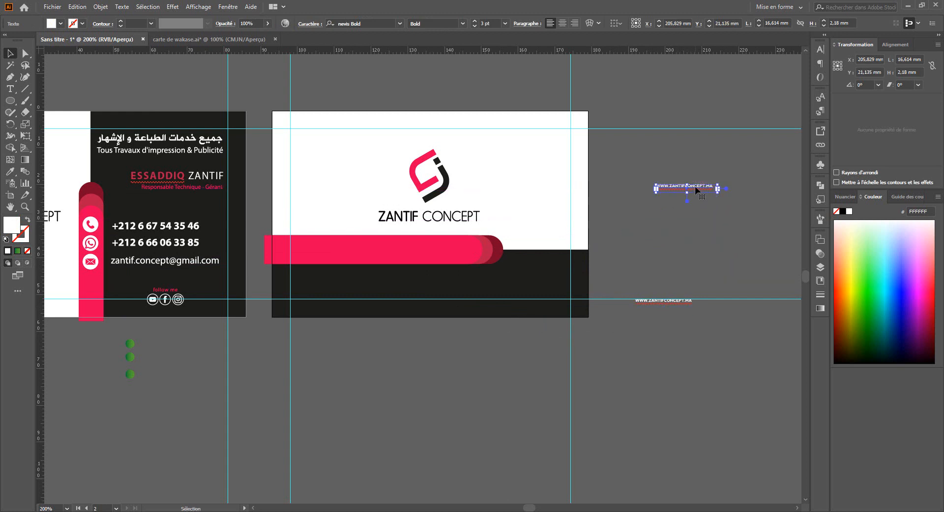
{"action": "right_click", "coordinate": [696, 189]}
{"action": "left_click", "coordinate": [747, 256]}
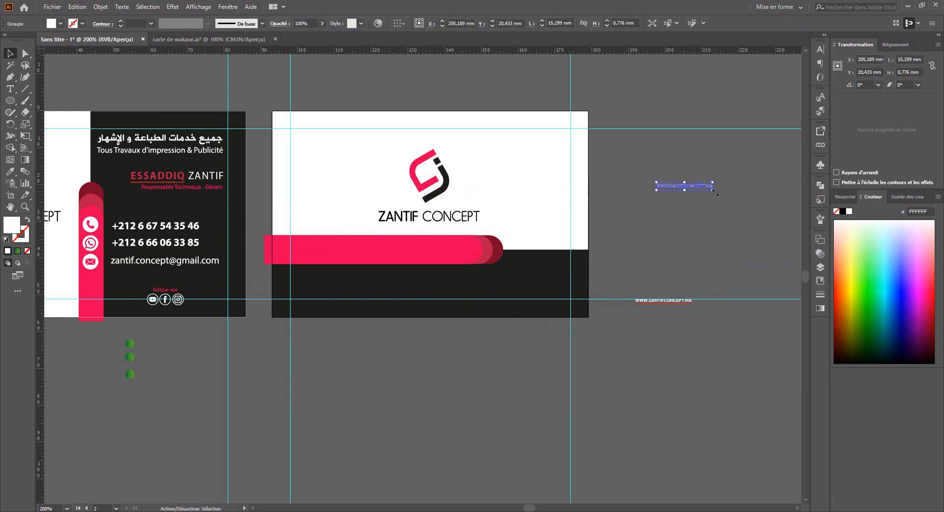
- Enlarge the outlined web address and place it on the second card's pink bar
{"action": "left_click_drag", "start_coordinate": [717, 193], "coordinate": [457, 244]}
{"action": "left_click", "coordinate": [401, 403]}
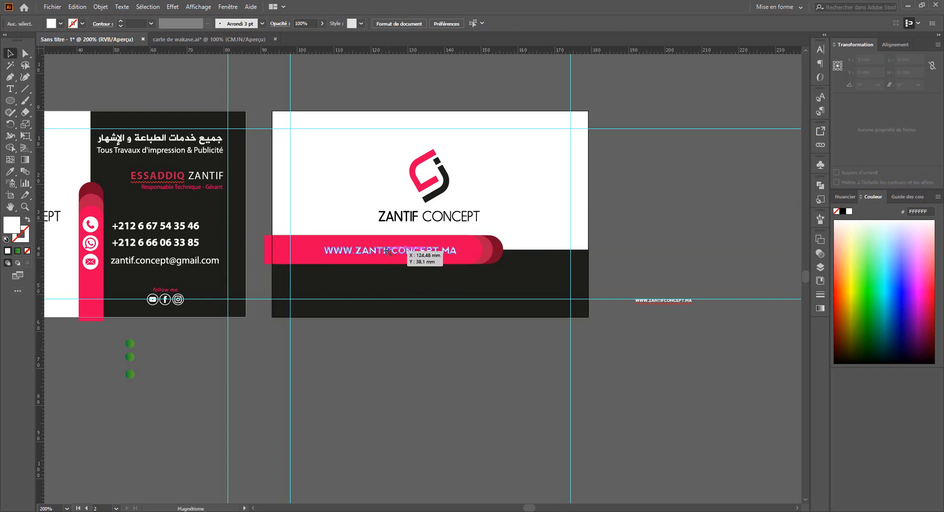
- Activate the Type tool for adding text to the first card
{"action": "left_click_drag", "start_coordinate": [252, 358], "coordinate": [381, 331]}
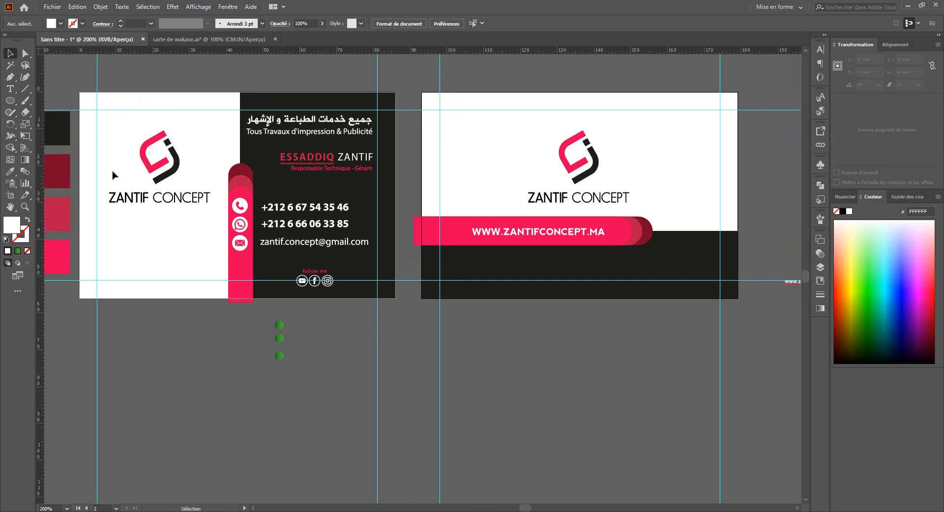
{"action": "left_click", "coordinate": [11, 90]}
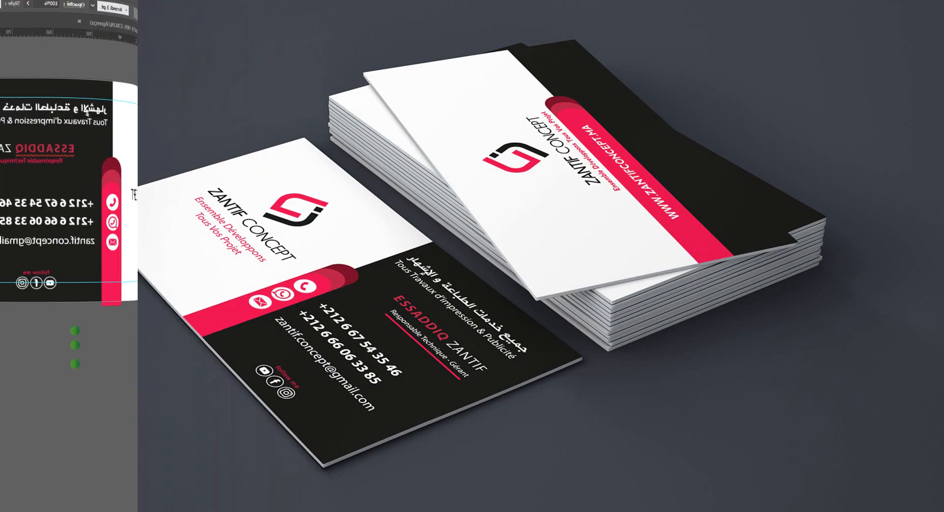